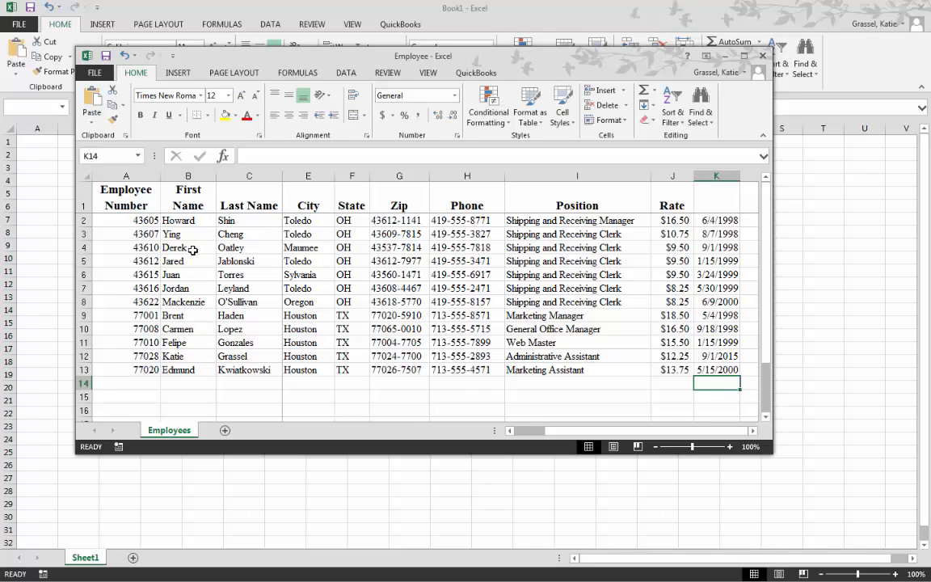
Copy the First Name and Last Name columns, B1:C13, from the Employee workbook and paste them into Book1 starting at cell A1.
drag(187, 202, 193, 371)
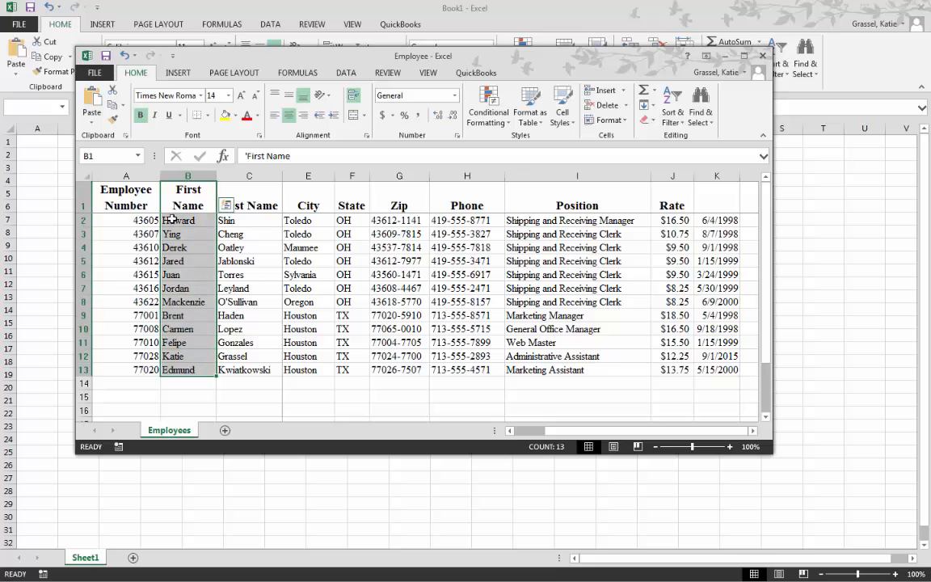
drag(187, 194, 244, 369)
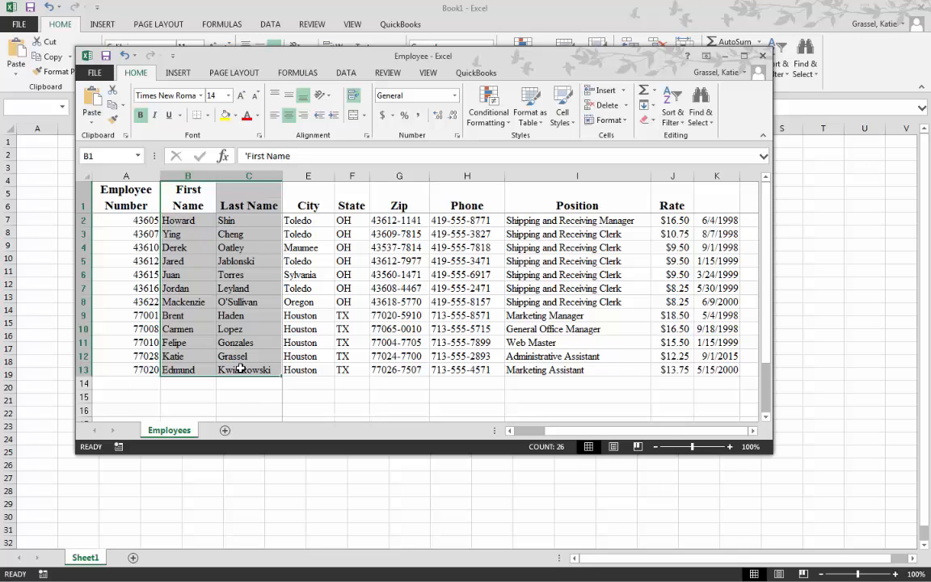
right_click(241, 367)
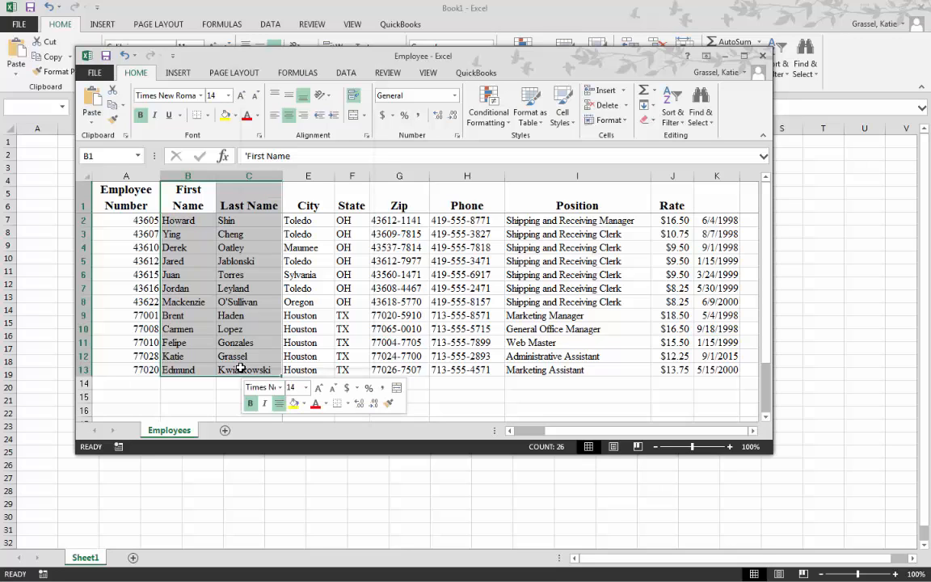
click(272, 133)
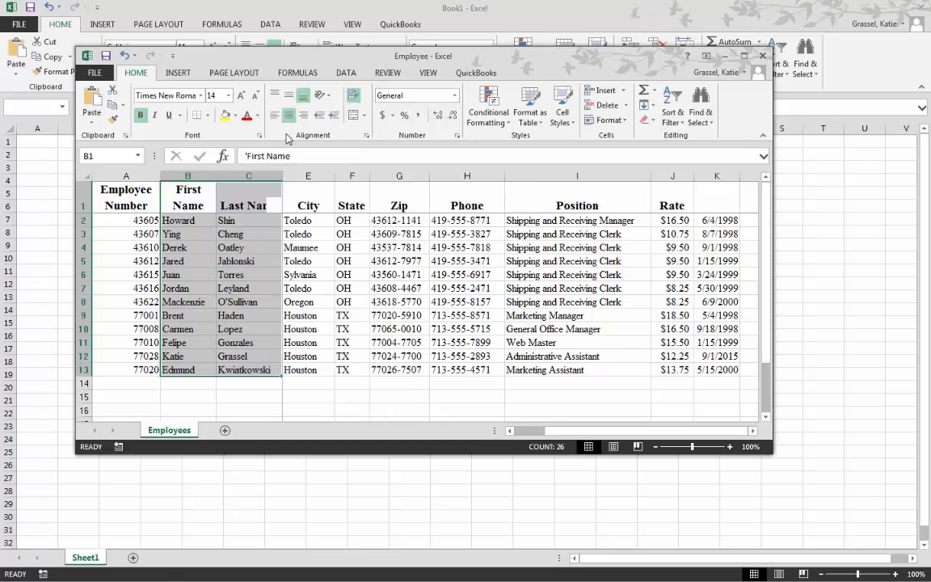
click(33, 143)
click(32, 141)
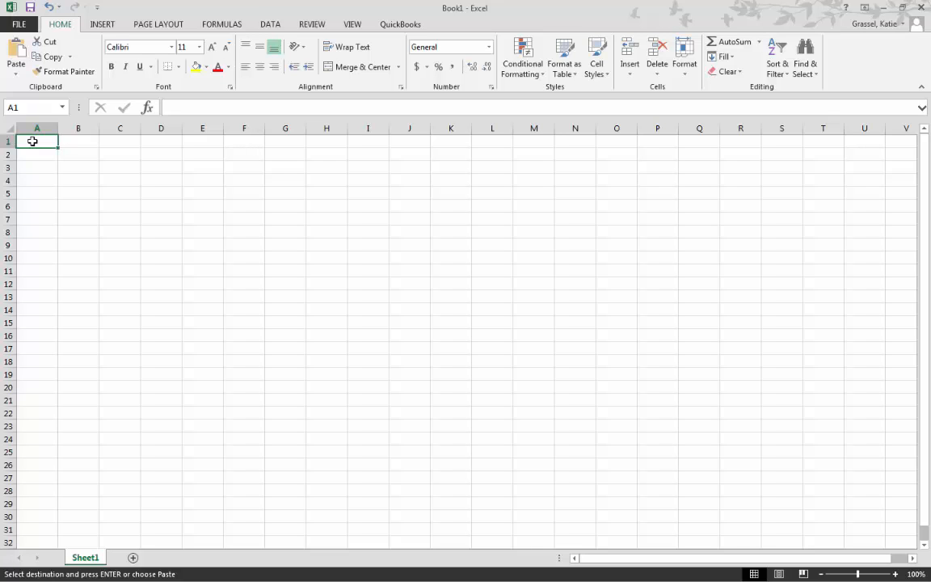
right_click(33, 141)
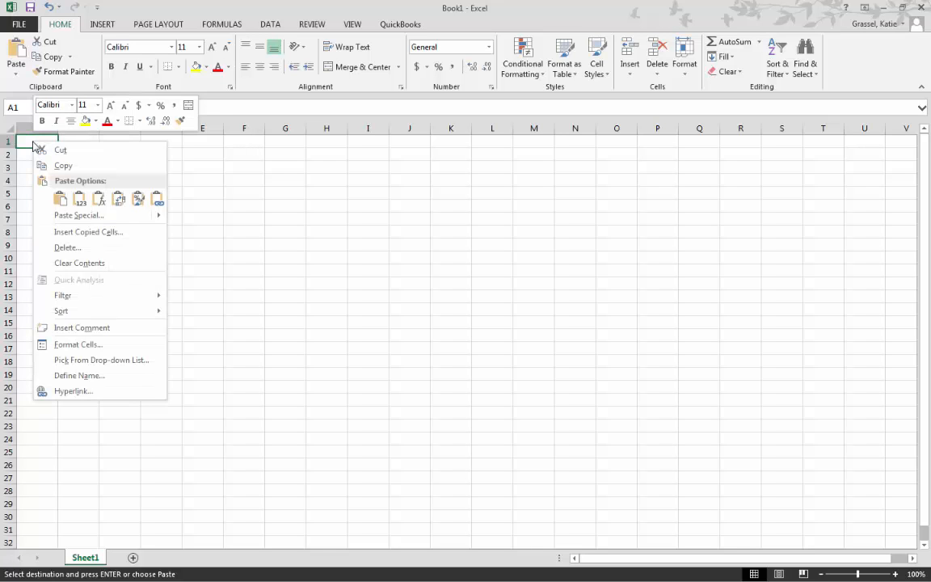
click(60, 199)
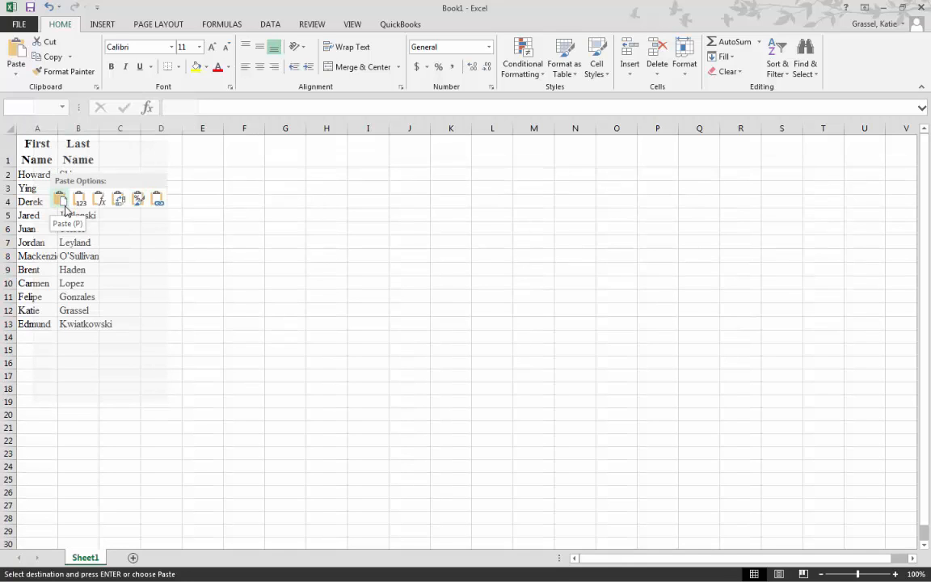
click(63, 205)
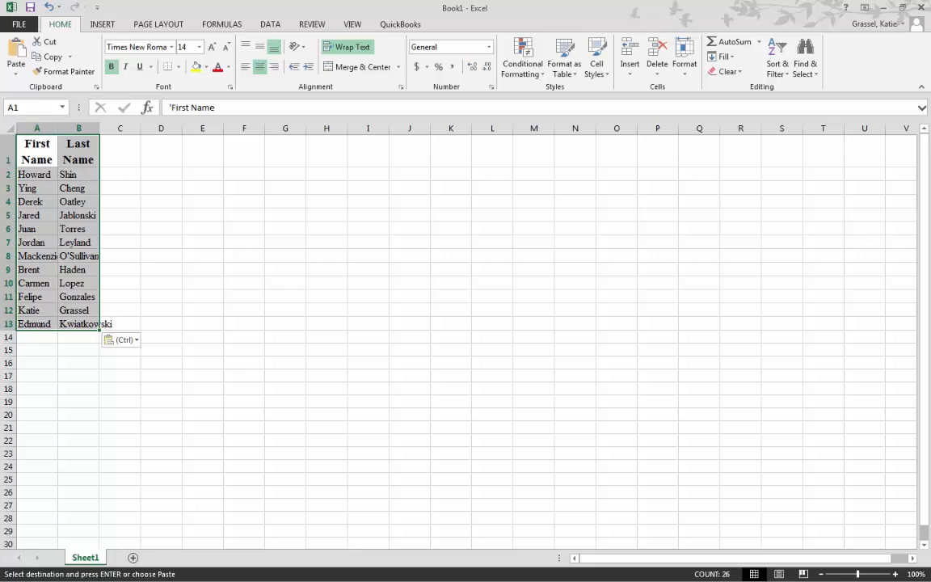
Copy the Rate column, J1:J13, from the Employee workbook and paste it into column C of Book1.
key(alt+Tab)
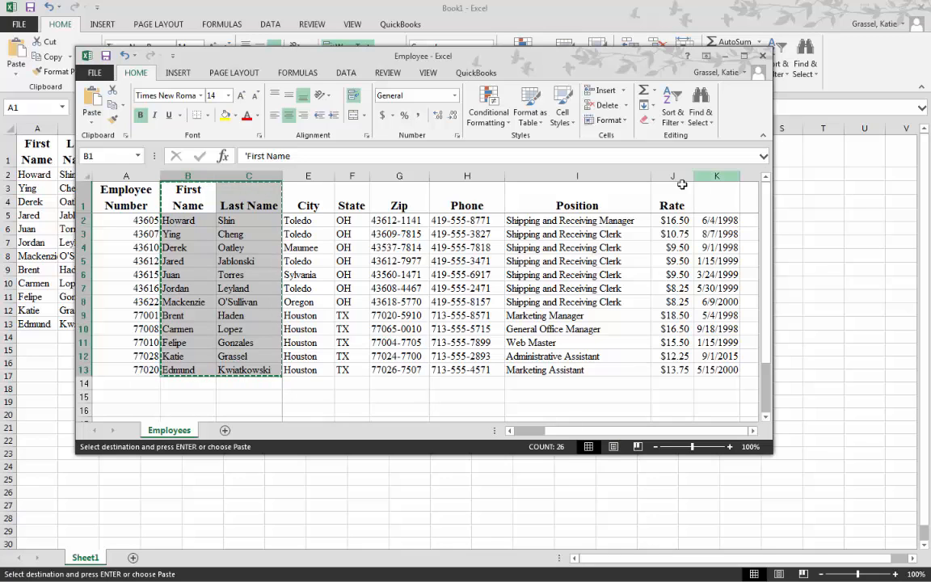
drag(671, 198, 674, 370)
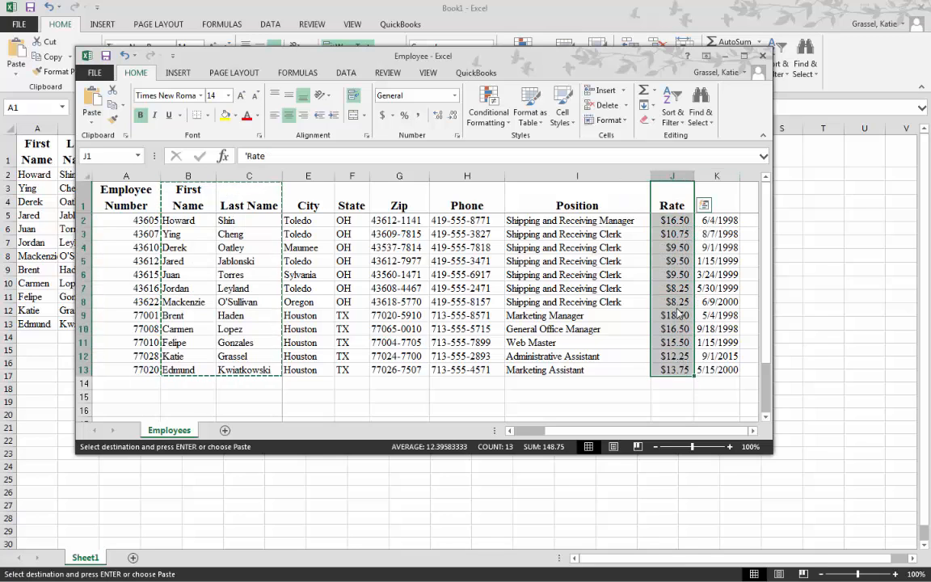
right_click(678, 311)
click(691, 332)
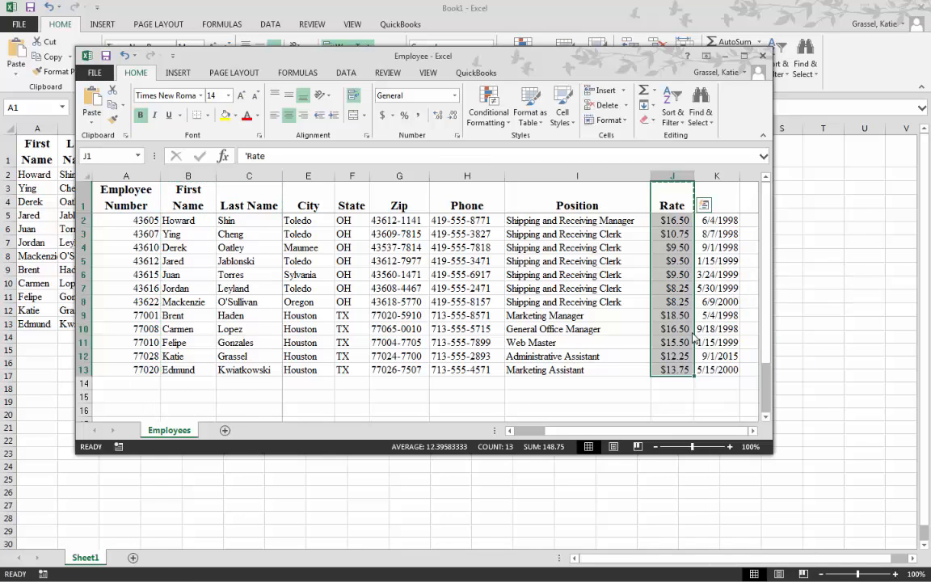
click(237, 42)
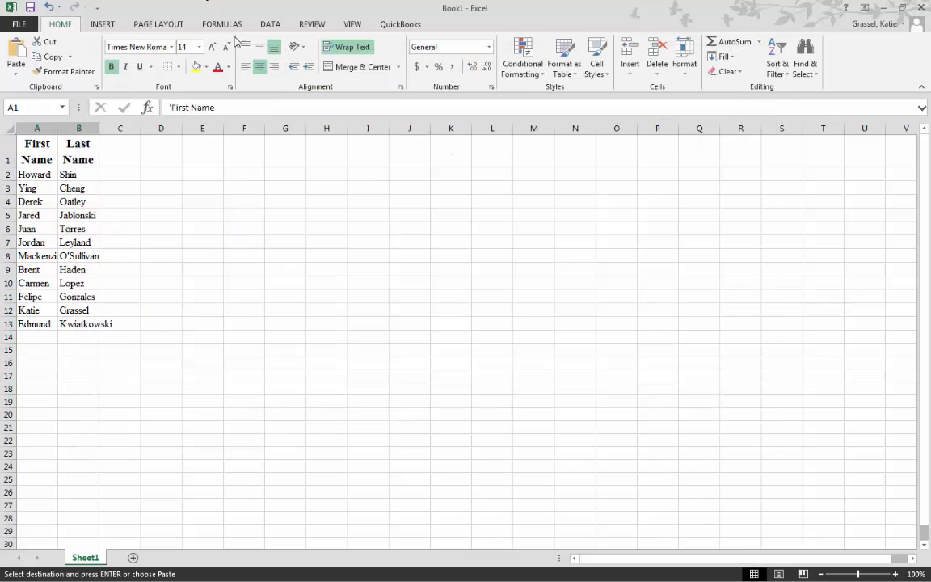
click(122, 129)
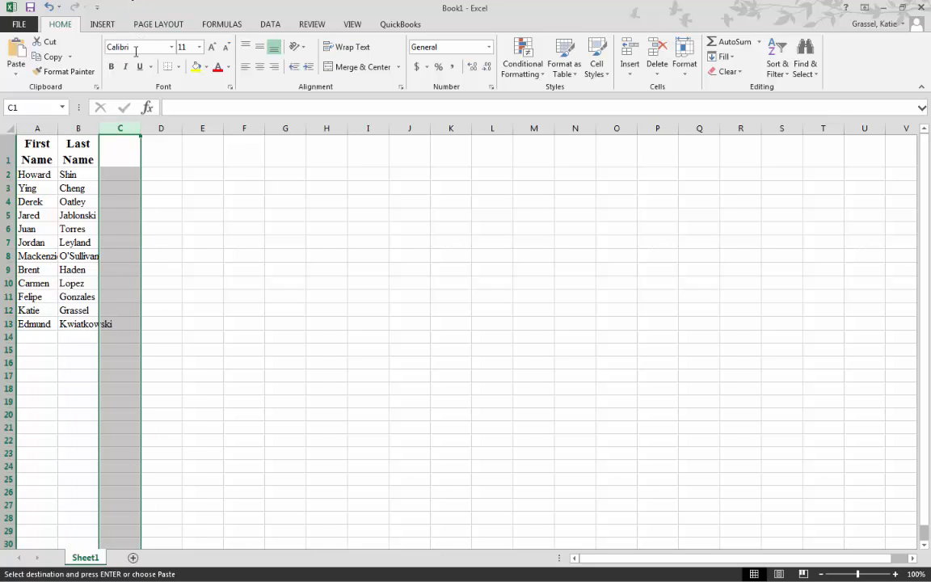
right_click(133, 151)
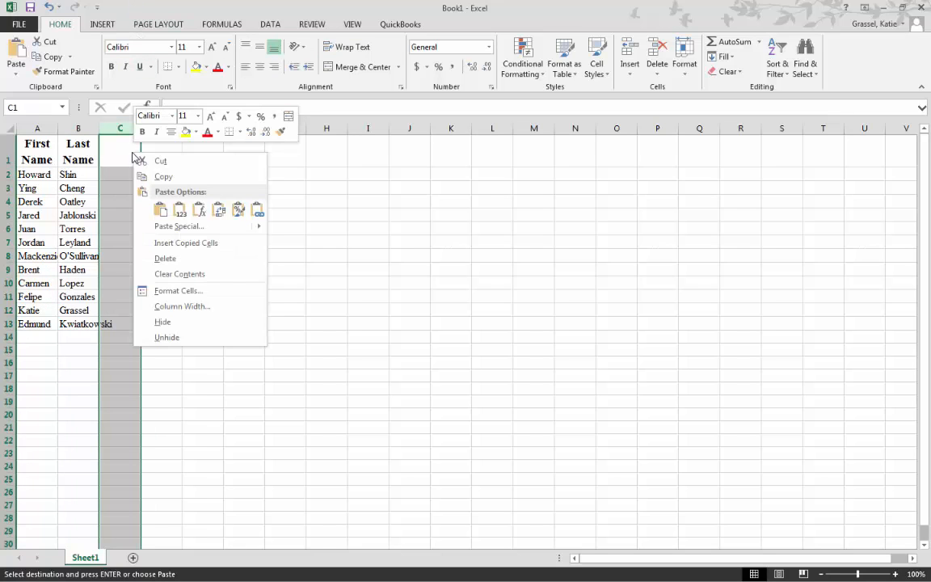
click(161, 210)
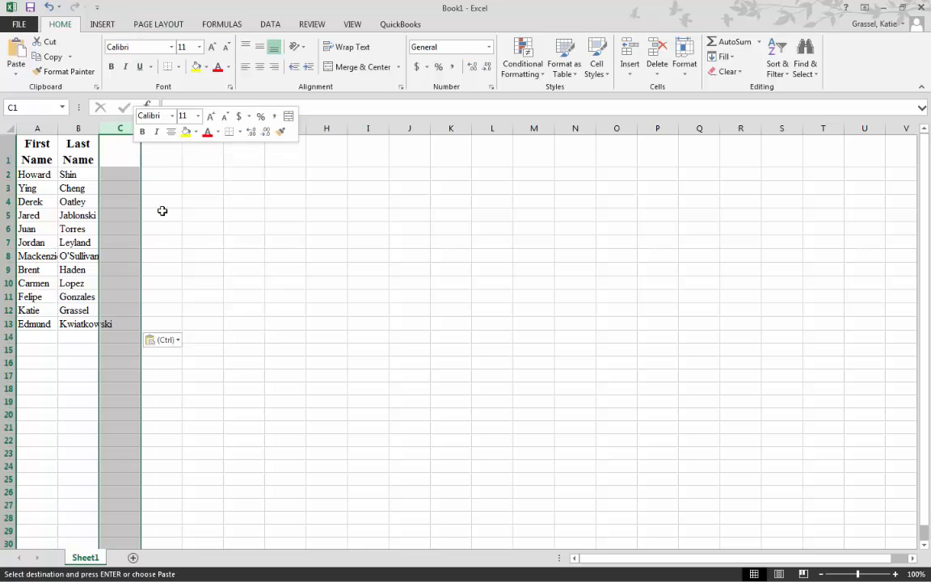
Widen columns A and B so that the longest first and last names fit completely.
click(262, 242)
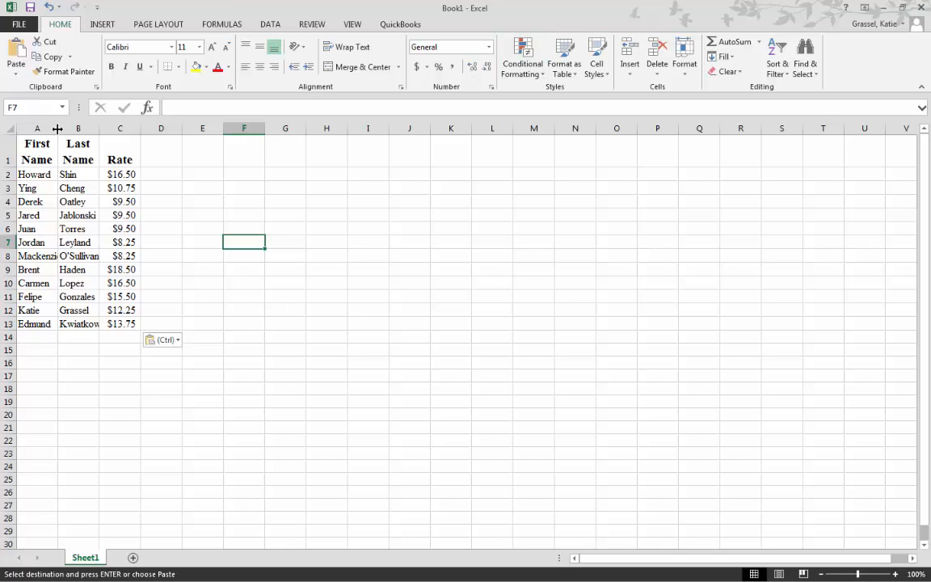
drag(56, 127, 73, 127)
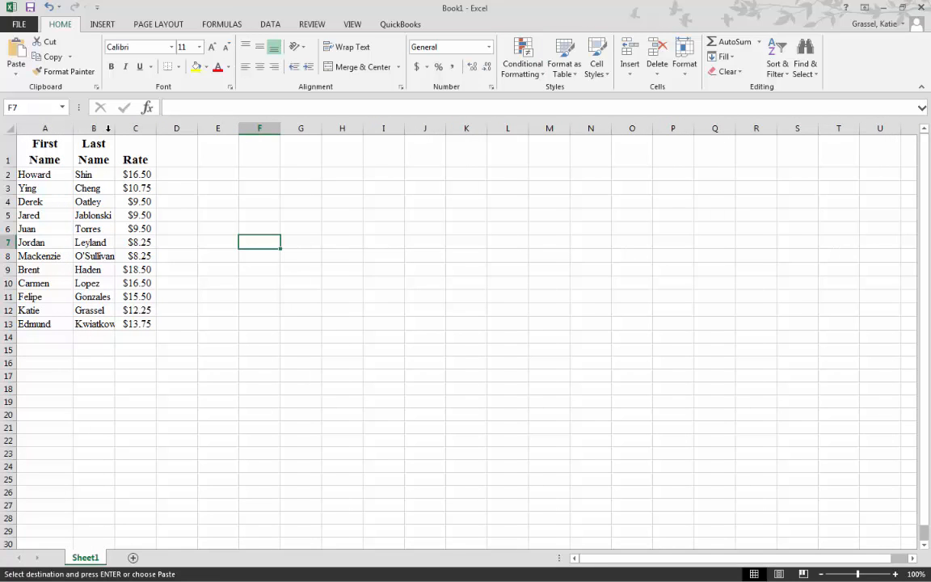
drag(115, 130, 137, 130)
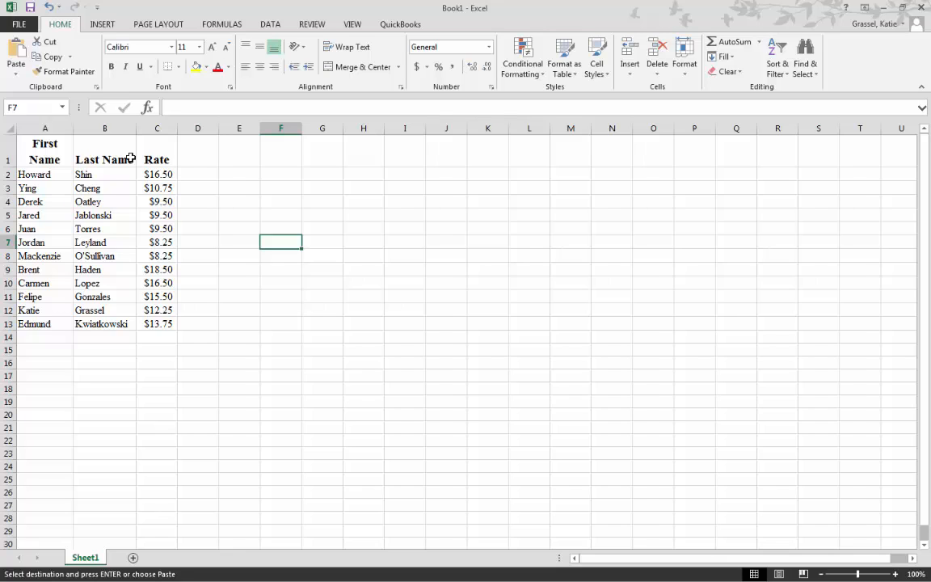
Enter the capitalised column heading "Hours" in cell D1, beside the Rate heading.
click(191, 155)
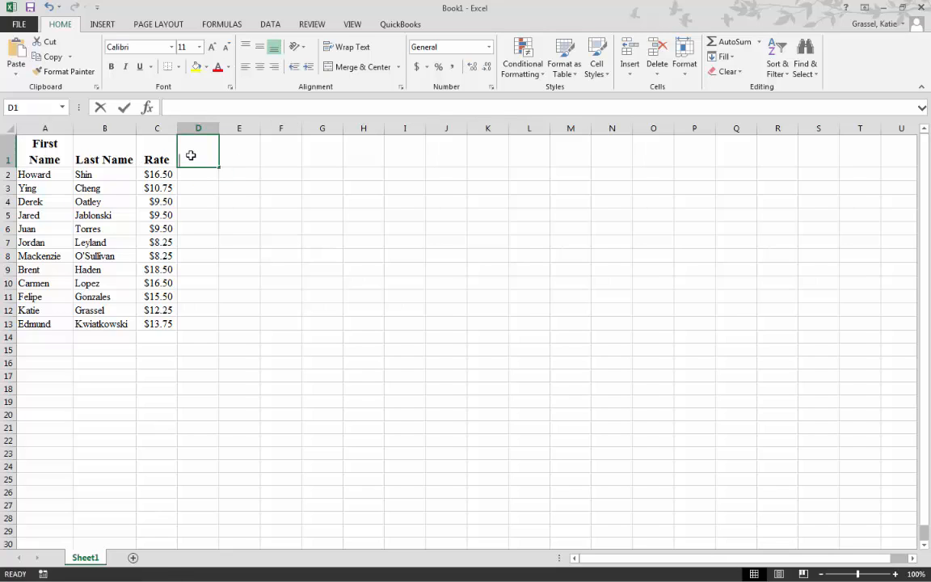
text(hours)
key(Return)
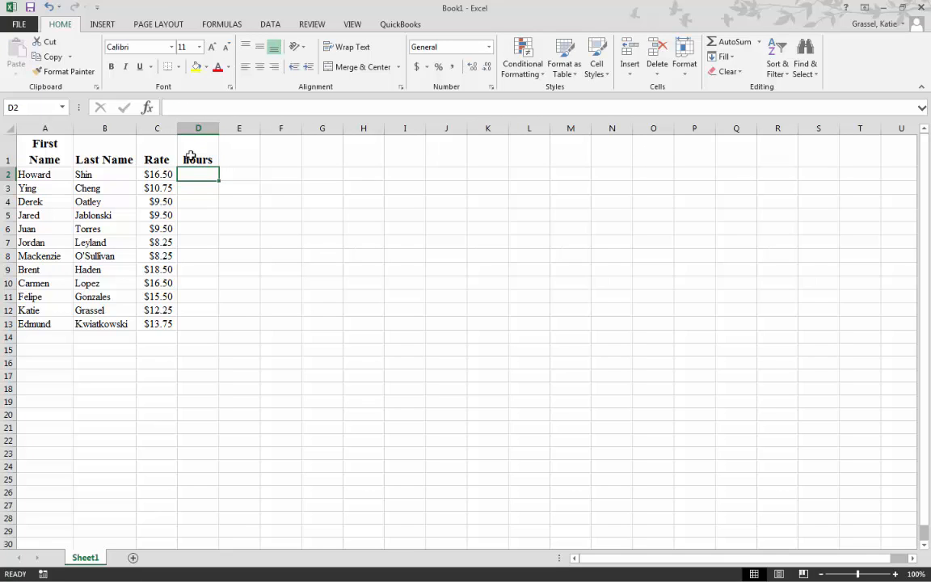
click(192, 159)
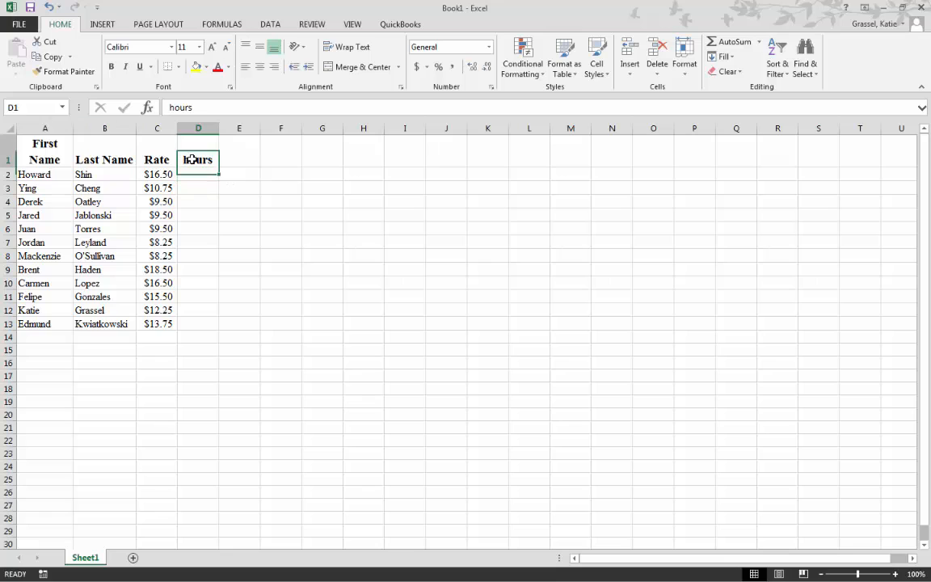
text(Hours)
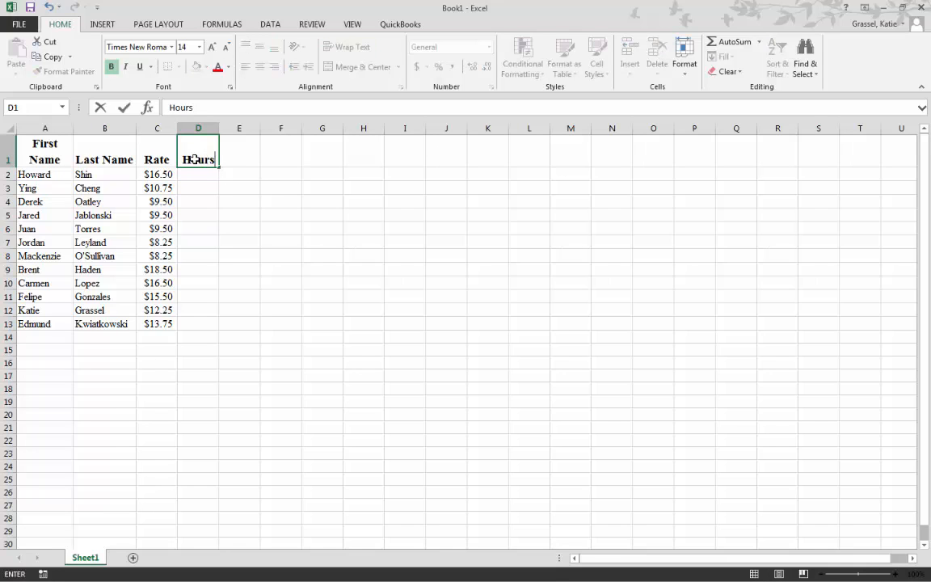
key(Return)
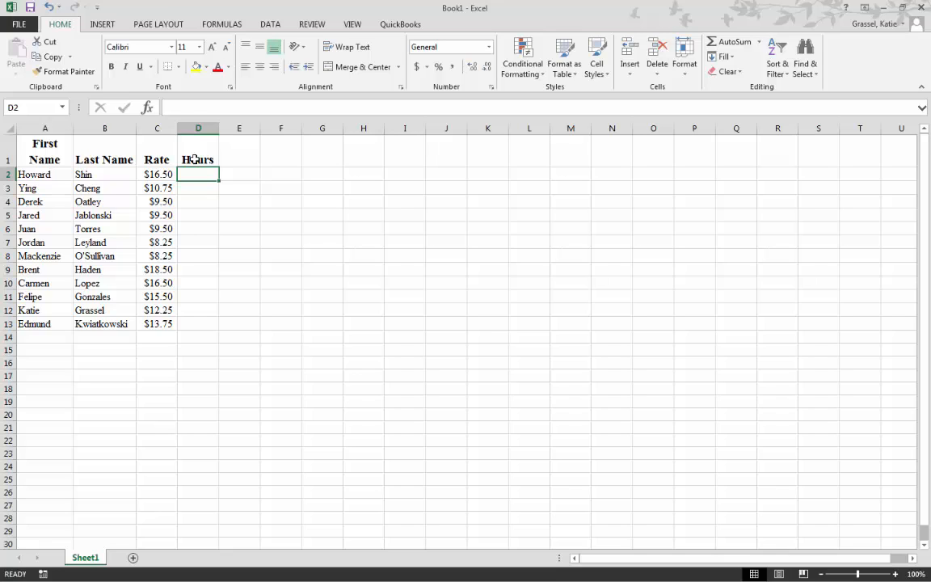
Add the column headings "Regular Wages" in cell E1 and "Overtime Wages" in cell F1.
click(195, 159)
key(Right)
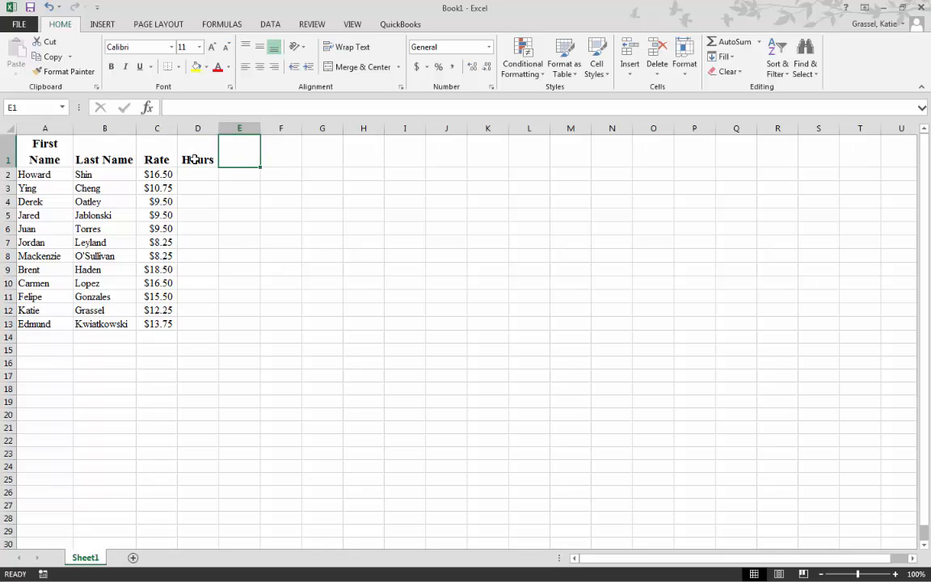
text(Reg)
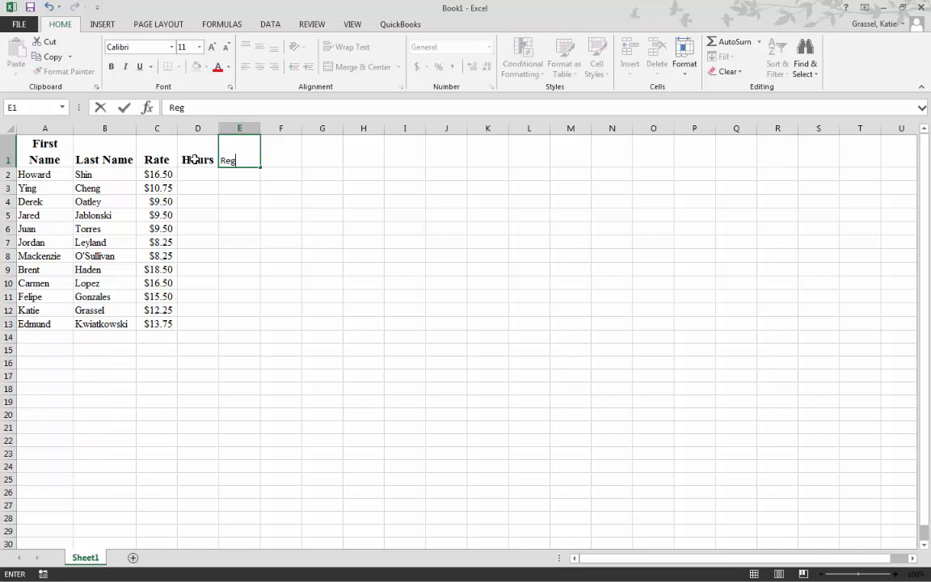
text(ular Wages)
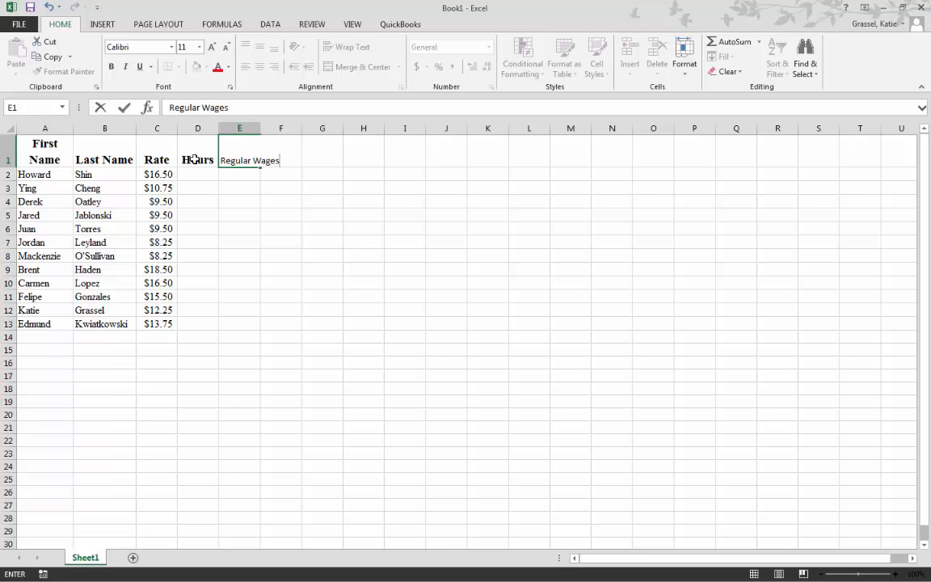
key(Tab)
text(O)
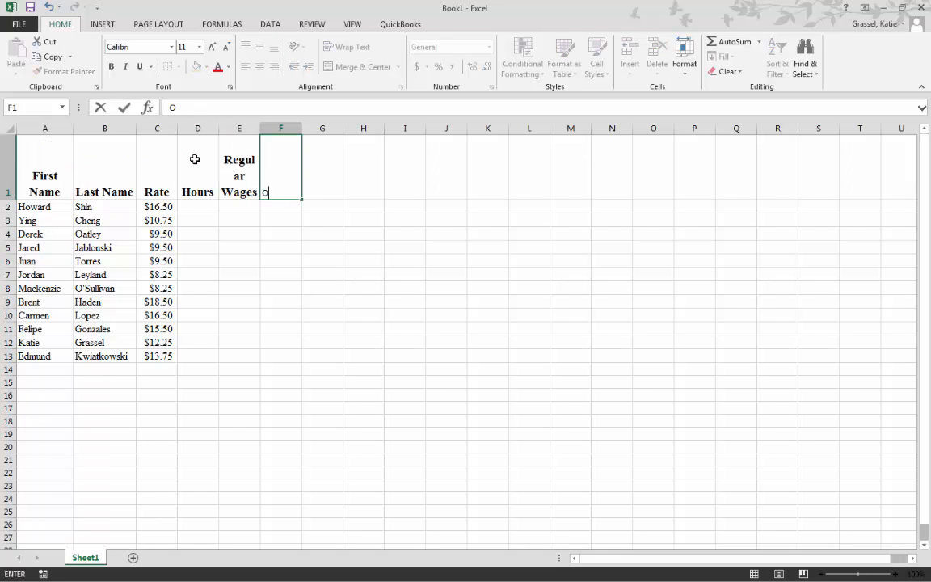
text(vertime Wage)
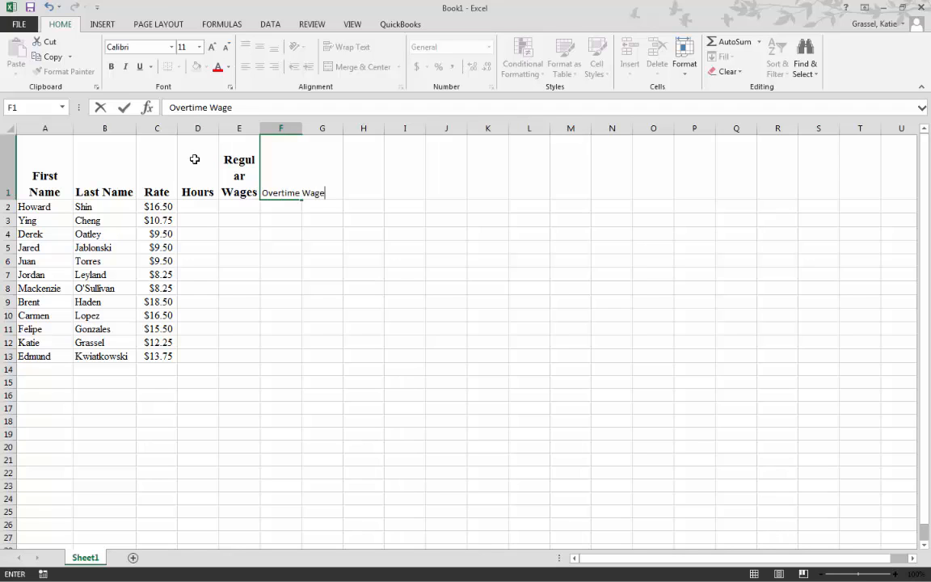
text(s)
key(Tab)
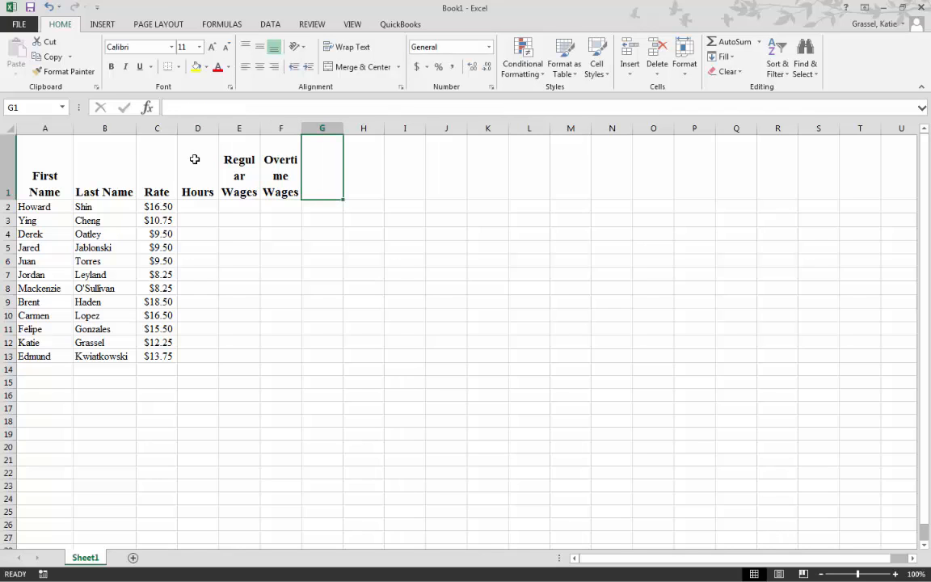
Enter the column heading "Gross Pay" in cell G1, beside the Overtime Wages heading.
text(ro)
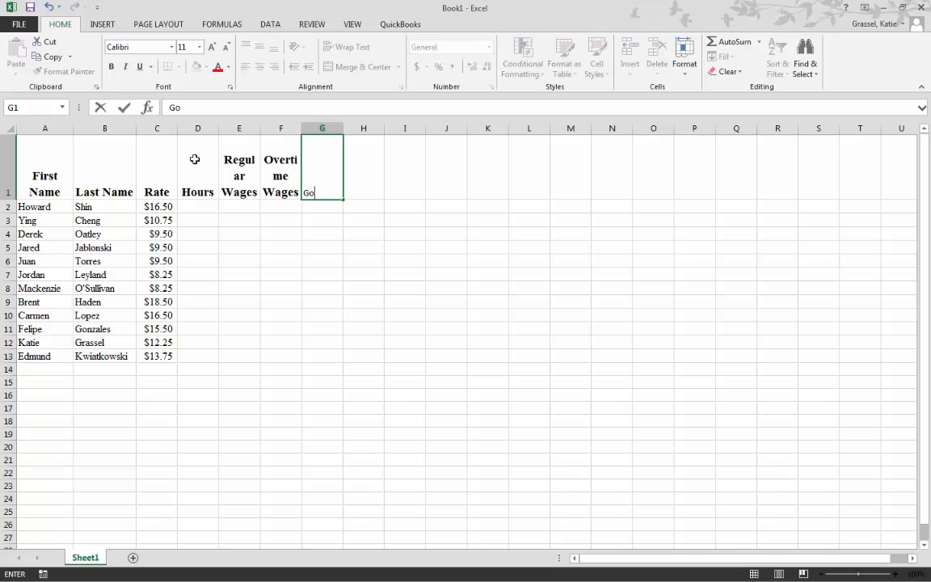
key(BackSpace)
key(BackSpace)
text(ross pa)
key(BackSpace)
key(BackSpace)
text(Pay)
key(Tab)
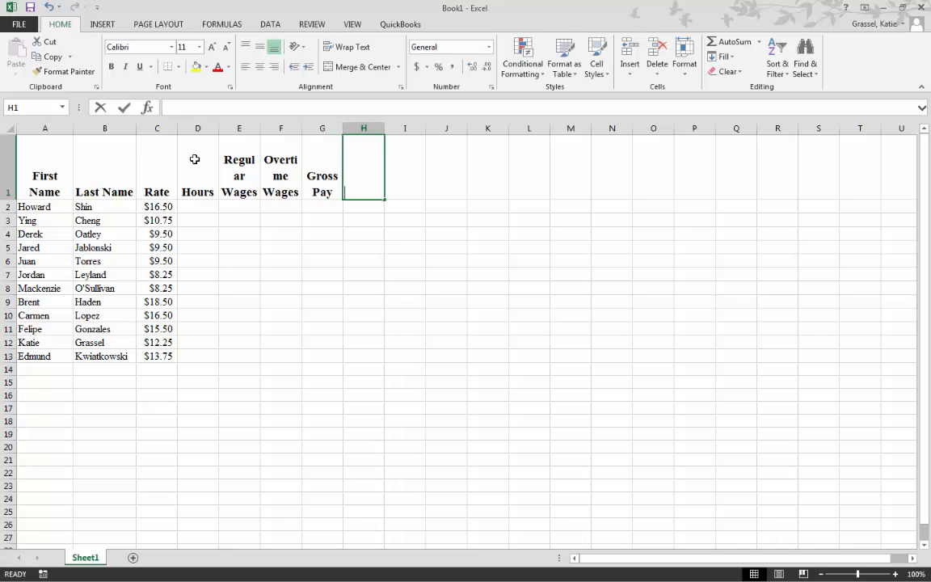
Add the column headings "Federal Tax" in cell H1 and "FICA Tax" in cell I1.
text(Federal Ta)
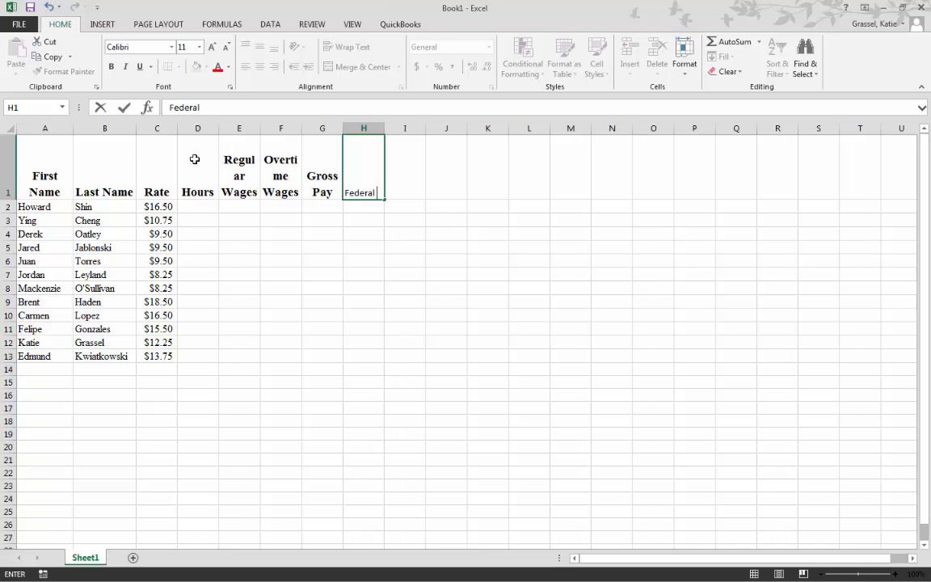
key(BackSpace)
text(ax)
key(Tab)
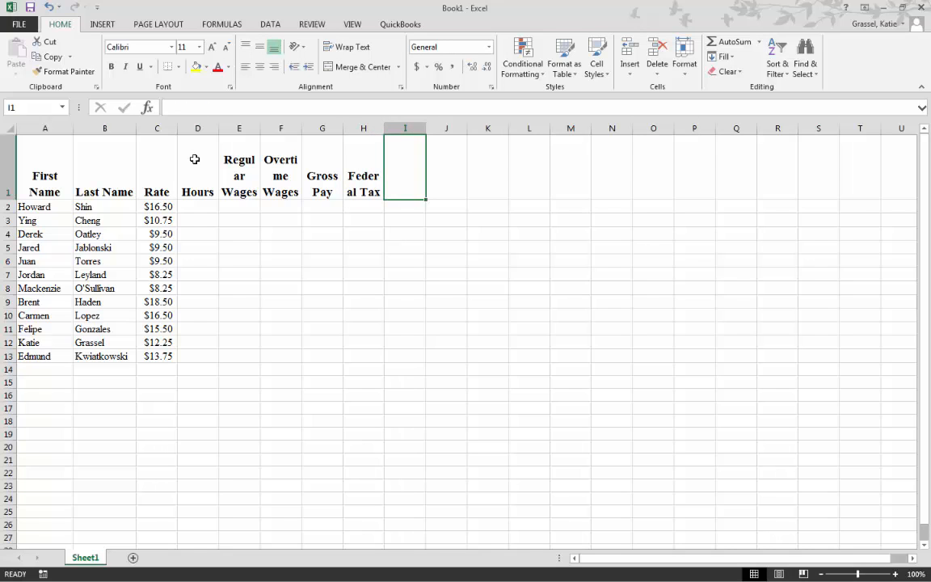
text(FICA)
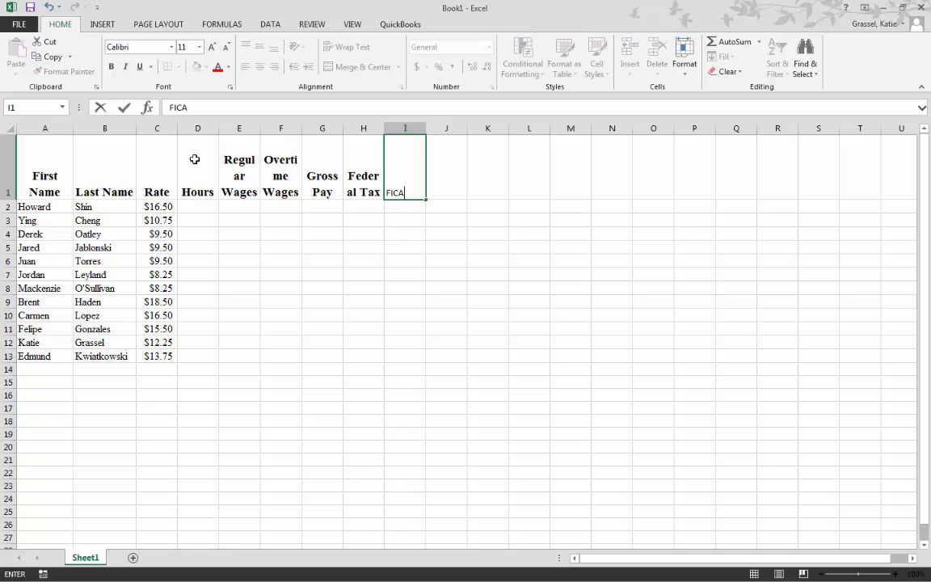
text( Tax)
key(Tab)
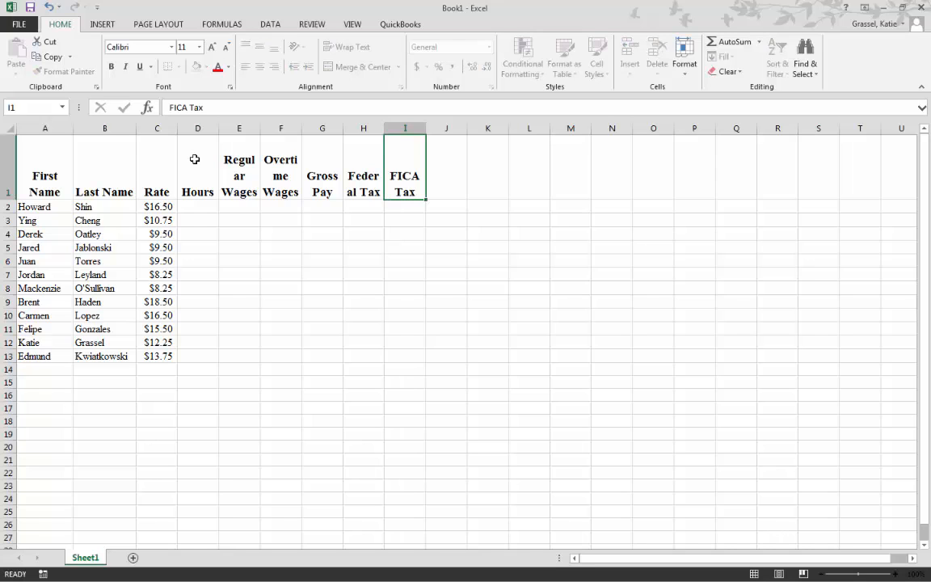
Add the column headings "State Tax" in cell J1 and "City Tax" in cell K1.
text(Stat)
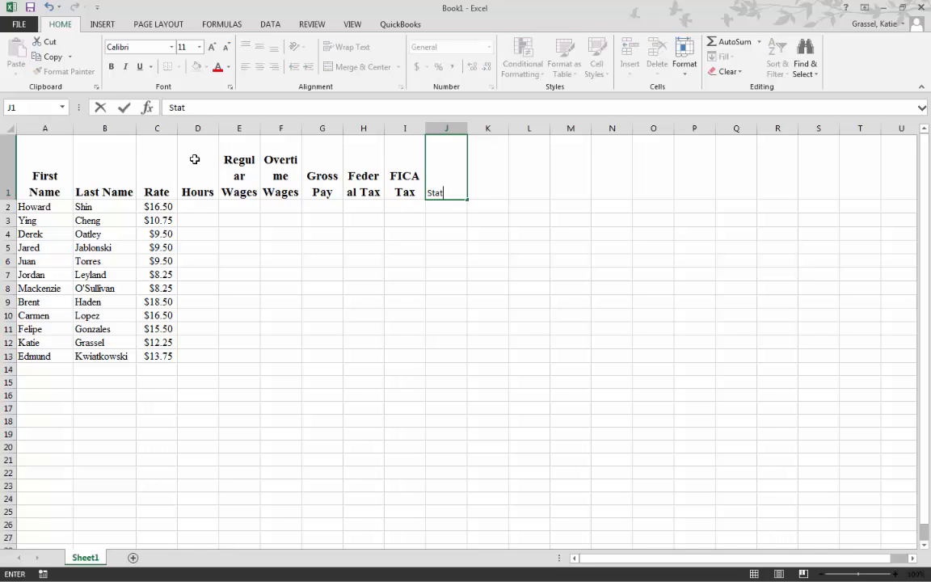
text(e Tax)
key(Tab)
text(City Sta)
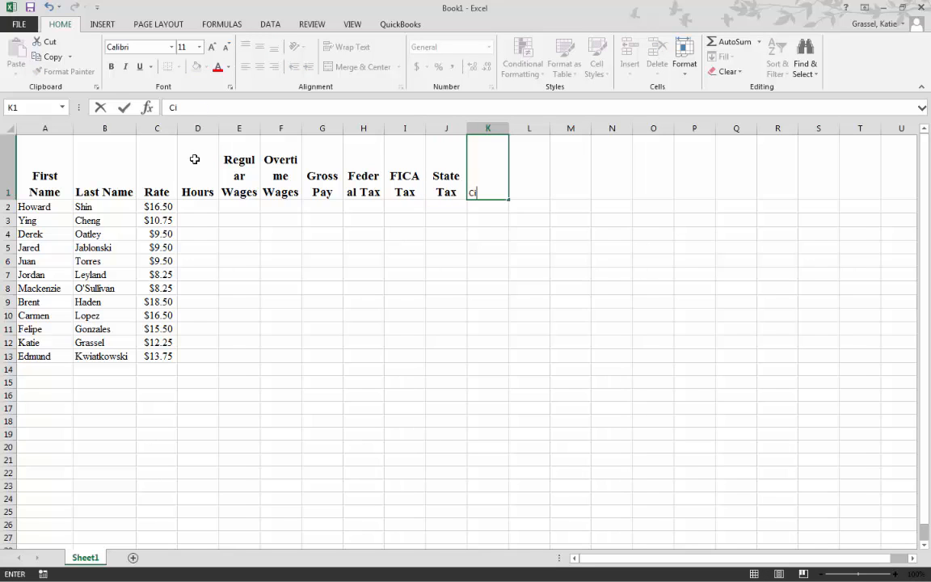
key(BackSpace)
key(BackSpace)
key(BackSpace)
text(Tax)
key(Tab)
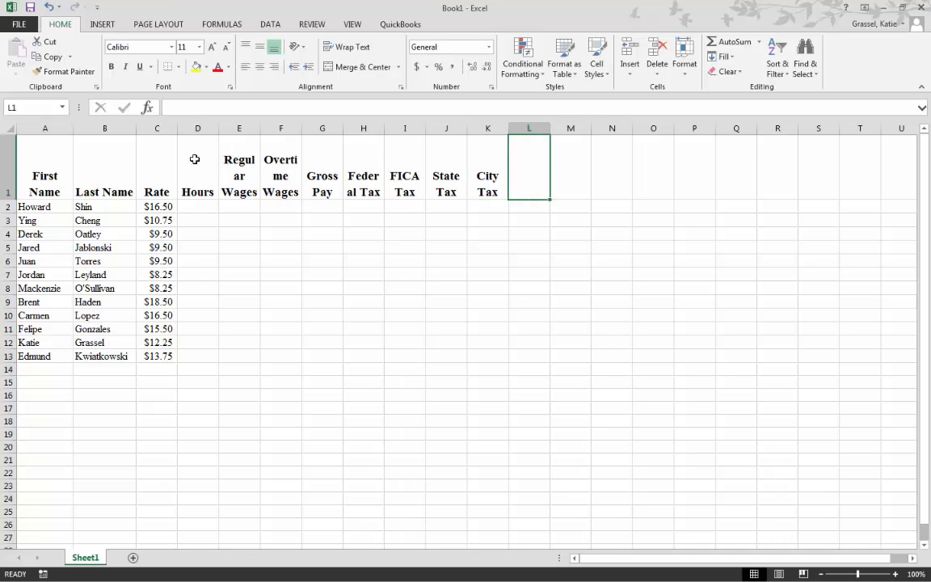
Enter the column heading "Total Withheld" in cell L1, beside the City Tax heading.
text(Total With)
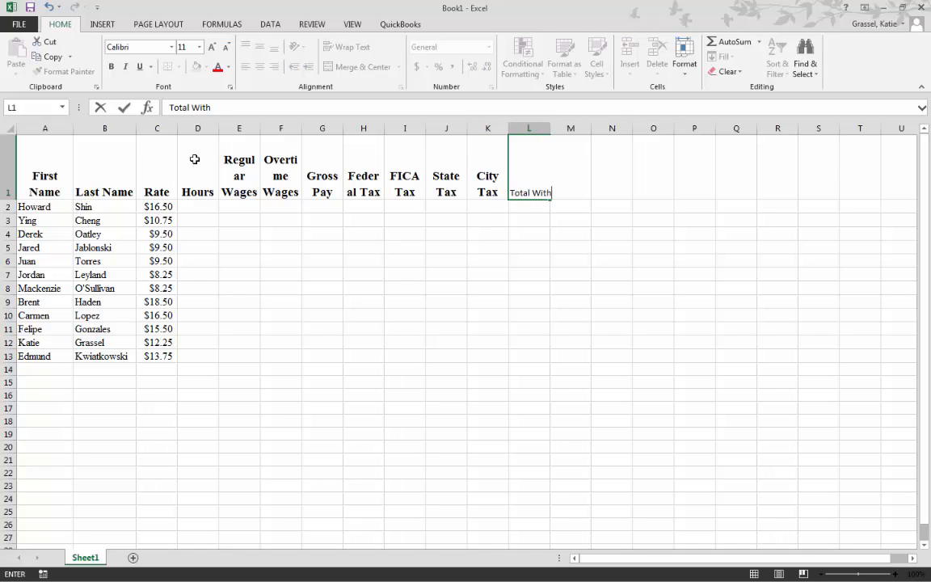
text(held)
key(ctrl+Return)
key(Tab)
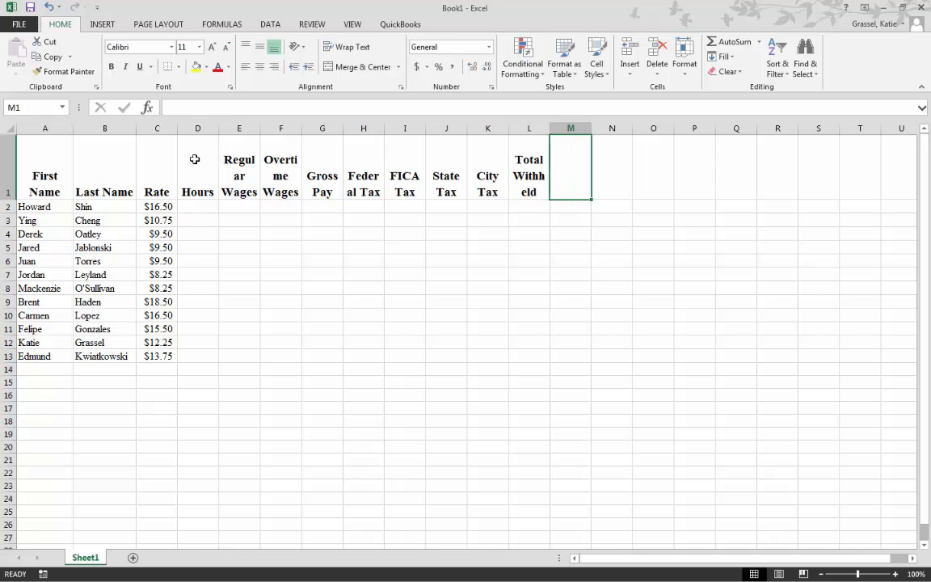
Enter the capitalised column heading "Net Pay" in cell M1, beside the Total Withheld heading.
text(ne)
key(BackSpace)
key(BackSpace)
text(N)
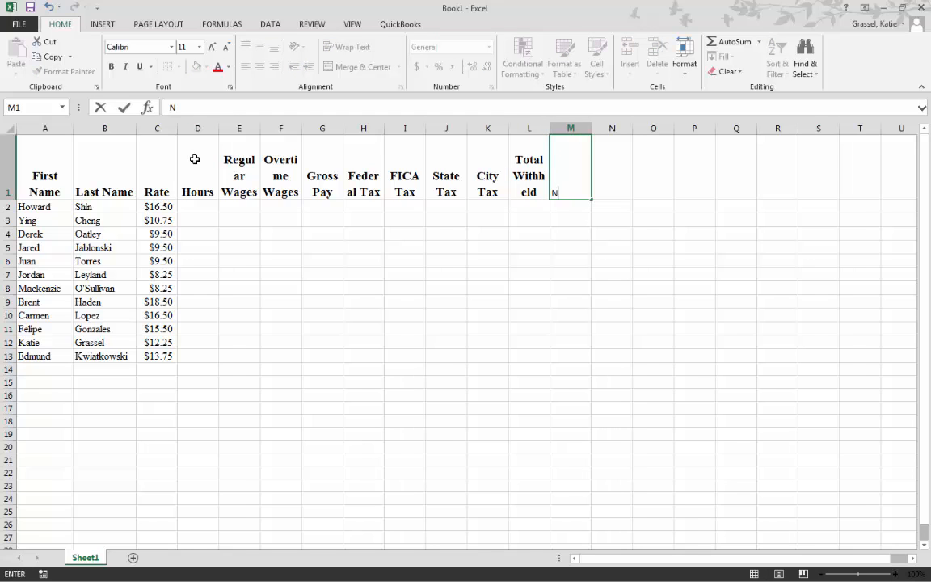
text(et Pay)
key(Return)
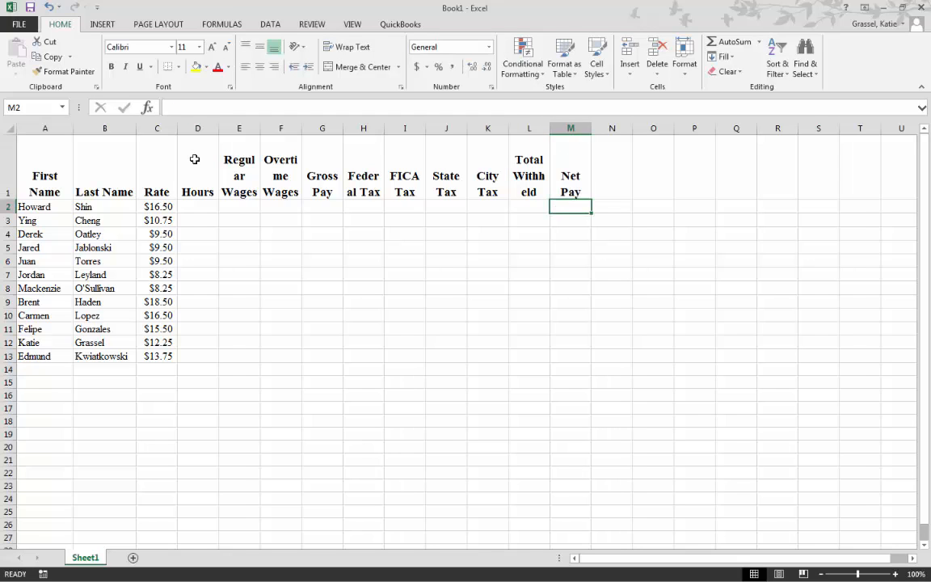
Widen the Regular Wages, Overtime Wages, Federal Tax and Total Withheld columns so that no heading word breaks across lines.
drag(260, 130, 321, 128)
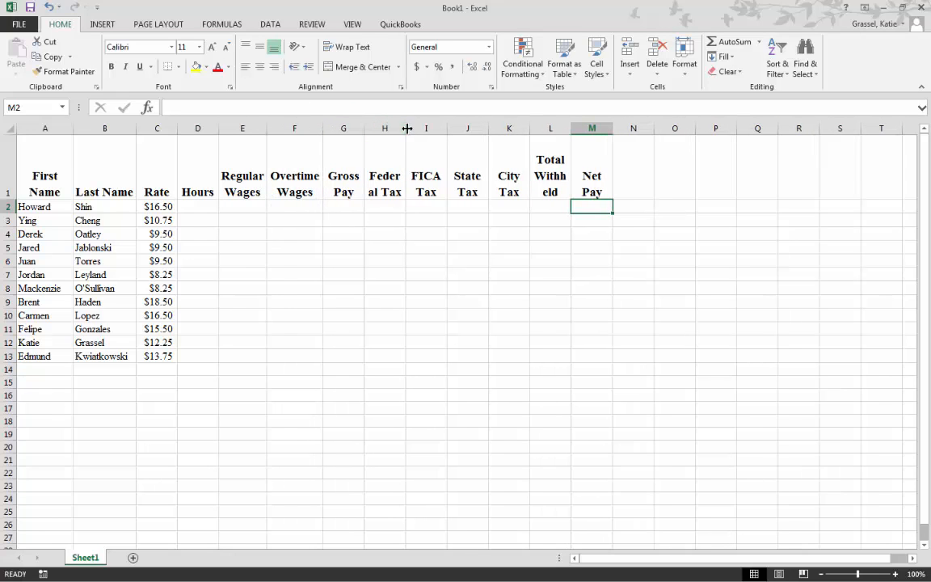
drag(407, 128, 414, 129)
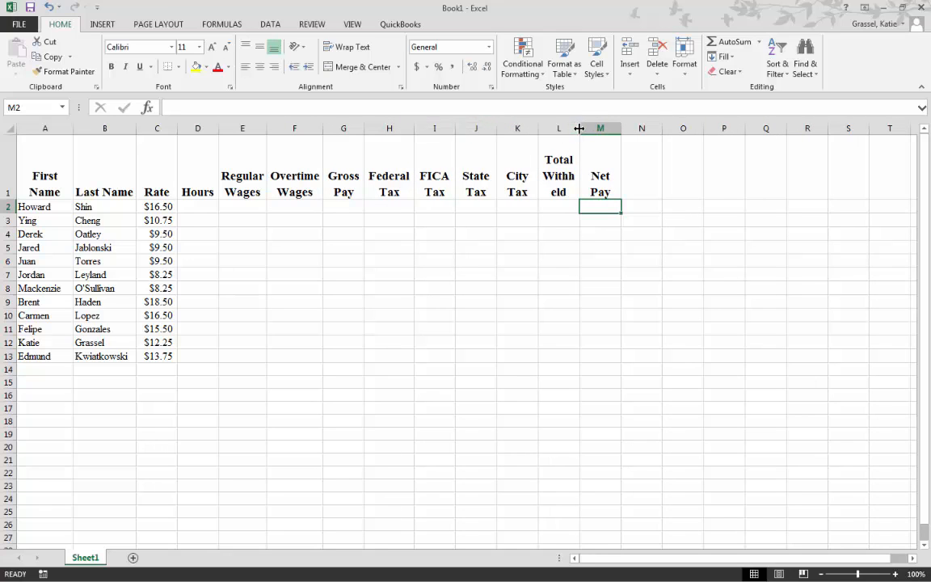
drag(579, 127, 594, 132)
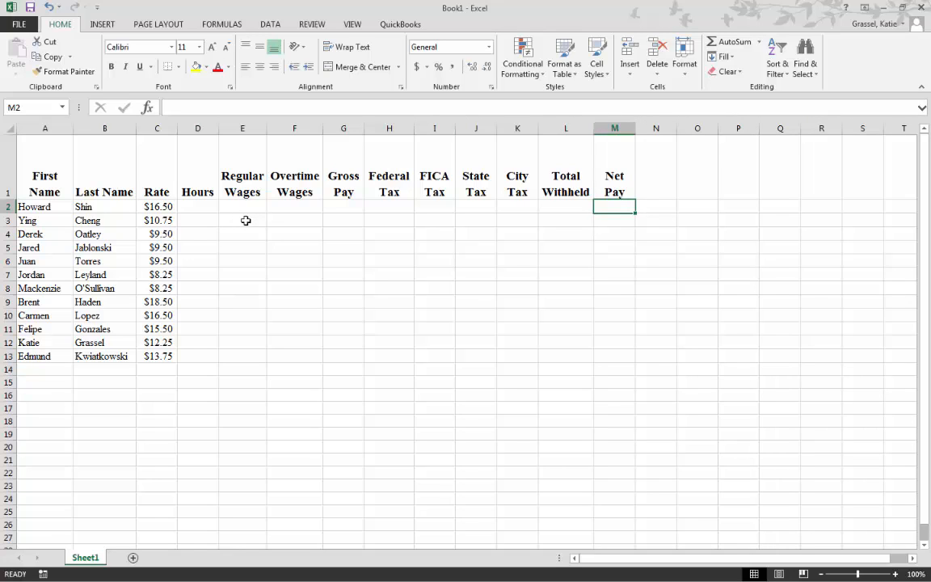
Enter the hours 52, 40, 38, 37, 51 and 40 in cells D2 to D7 of the Hours column.
click(201, 207)
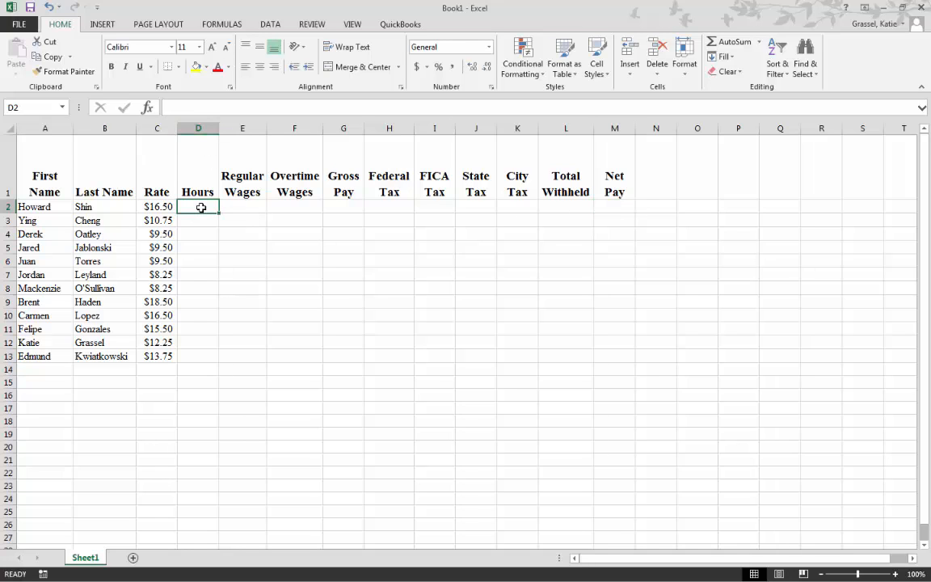
text(52)
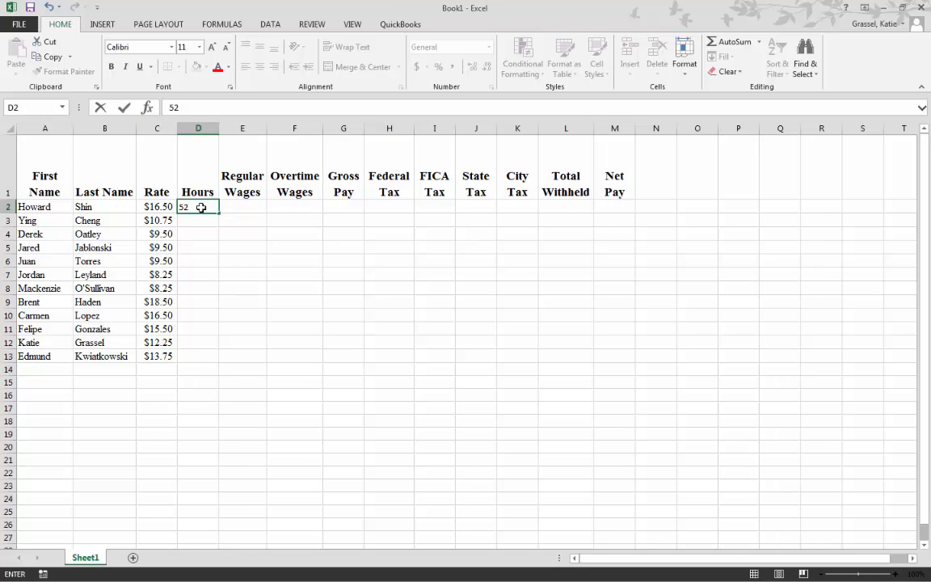
key(Return)
text(40)
key(Return)
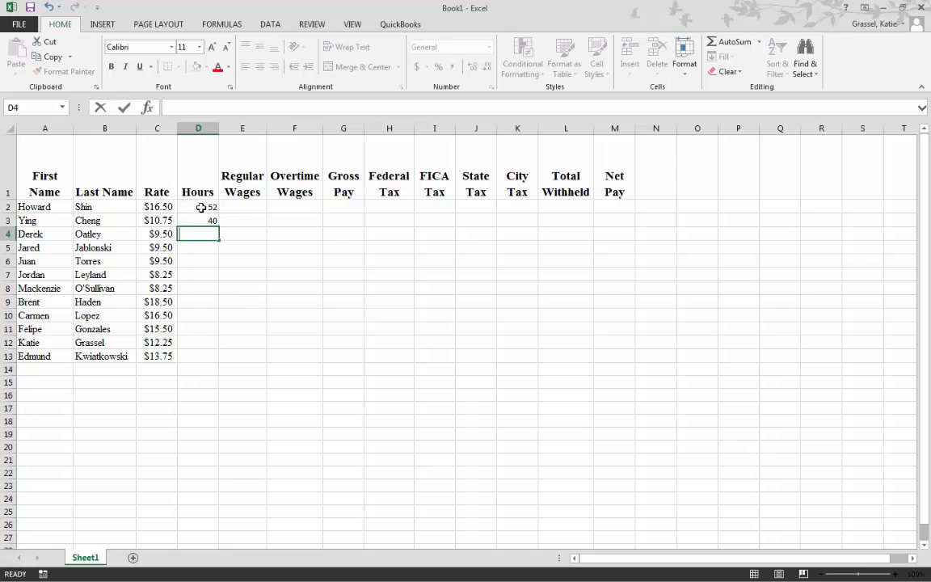
text(38)
key(Return)
text(37)
key(Return)
text(51)
key(Return)
text(40)
key(Return)
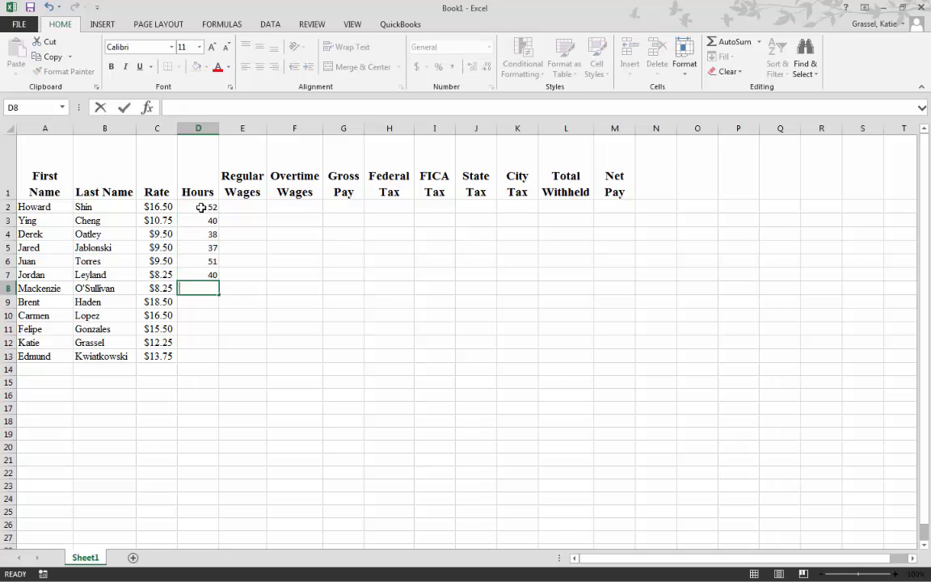
Enter the hours 42, 45, 40, 56 and 40 in cells D8 to D12 of the Hours column.
text(42)
key(Return)
text(45)
key(Return)
text(40)
key(Return)
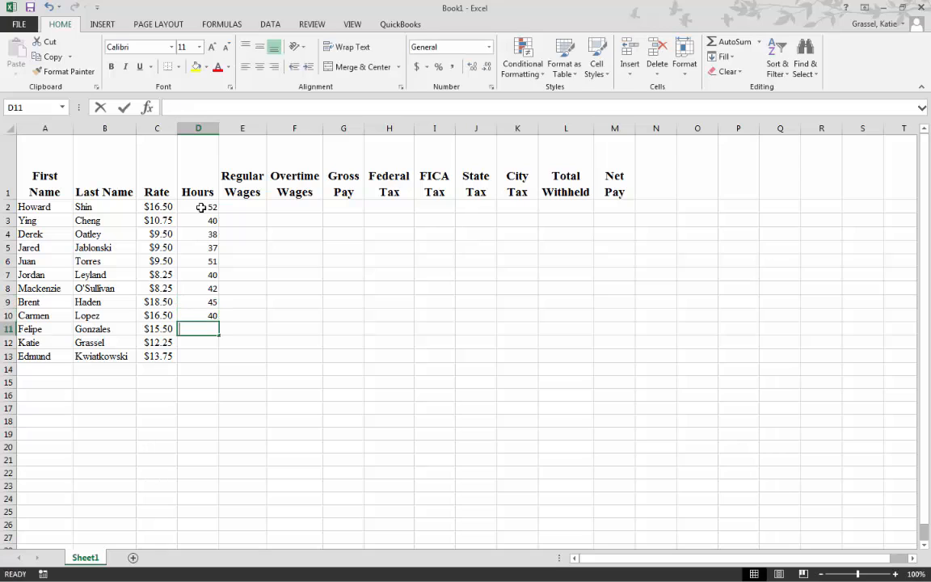
text(56)
key(Return)
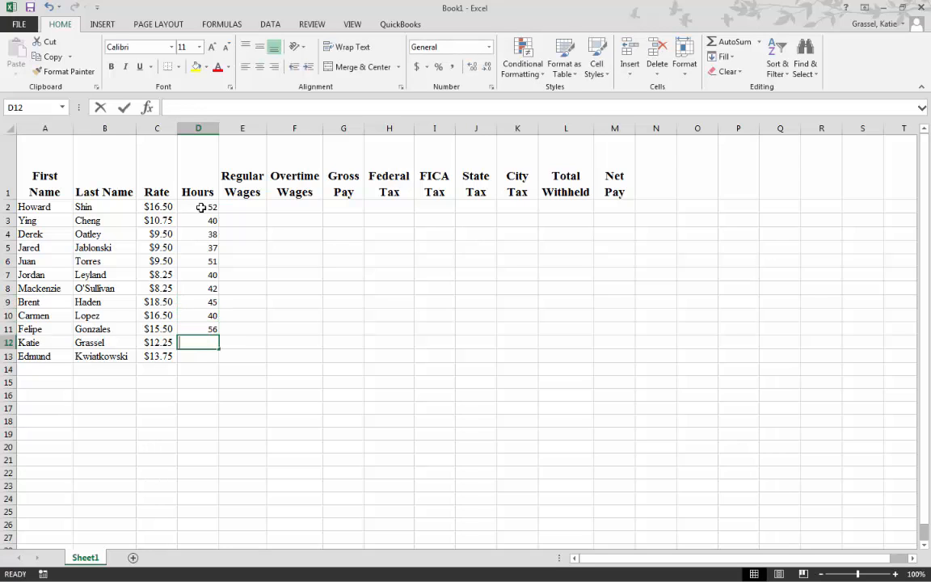
text(40)
key(Return)
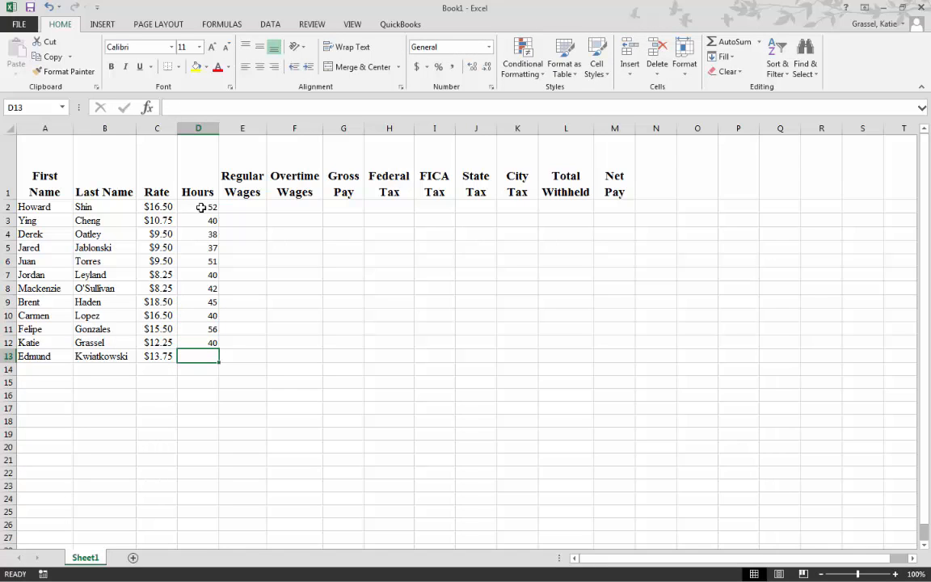
Clear all the hours from cells D2 to D12, keeping the Hours heading.
key(Up)
key(Up)
key(Up)
key(Up)
key(Up)
key(Up)
key(Up)
key(Up)
key(Up)
key(Up)
key(Up)
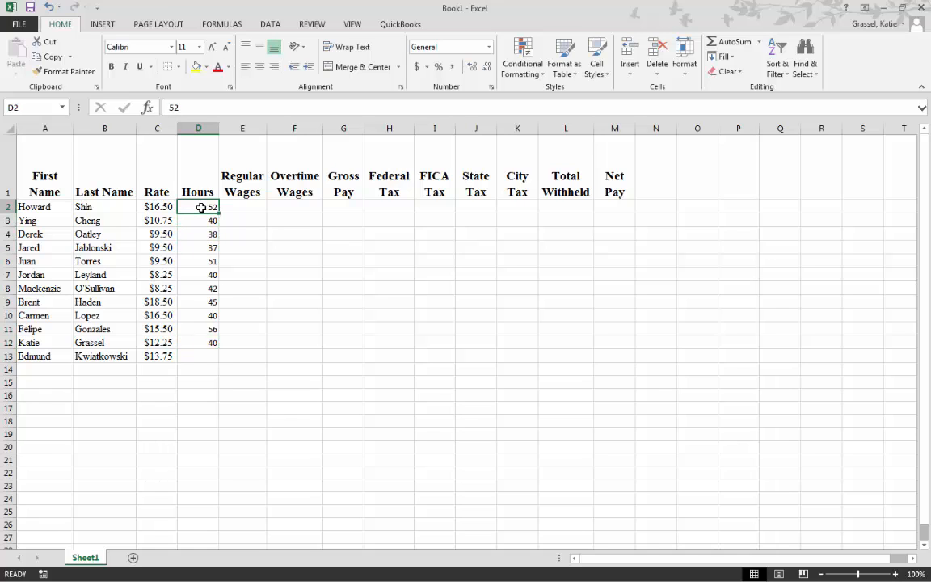
key(Delete)
key(Down)
key(Delete)
key(Down)
key(Delete)
key(Down)
key(Delete)
key(Down)
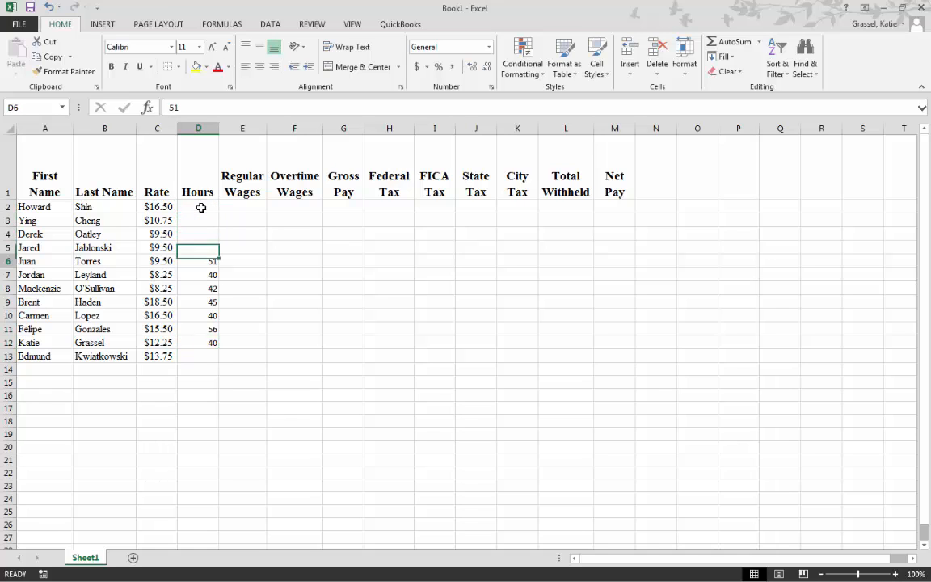
key(Delete)
key(Down)
key(Delete)
key(Down)
key(Delete)
key(Down)
key(Delete)
key(Down)
key(Delete)
key(Down)
key(Delete)
key(Down)
key(Delete)
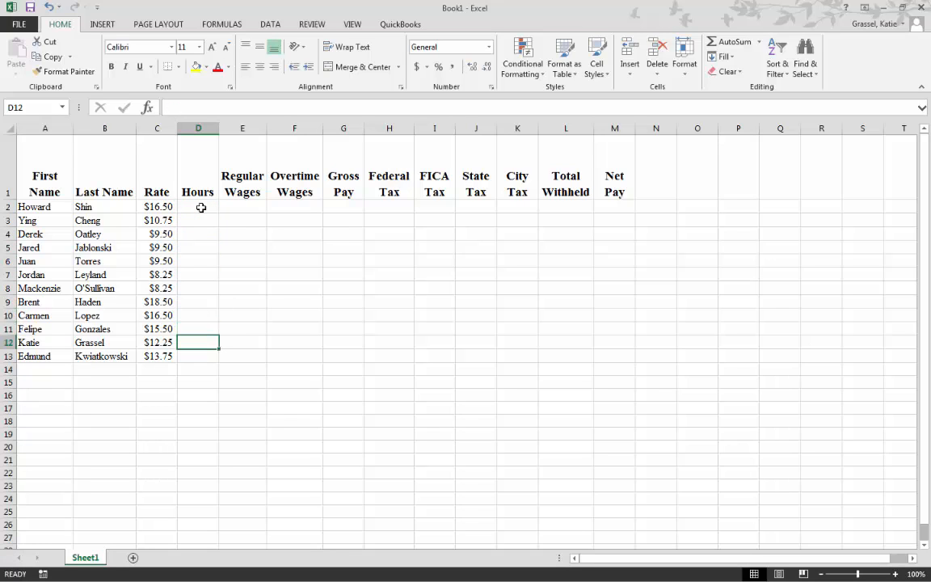
Enter 52 hours in cell D2 and 40 hours in cell D4, leaving D3 blank.
key(Up)
key(Up)
key(Down)
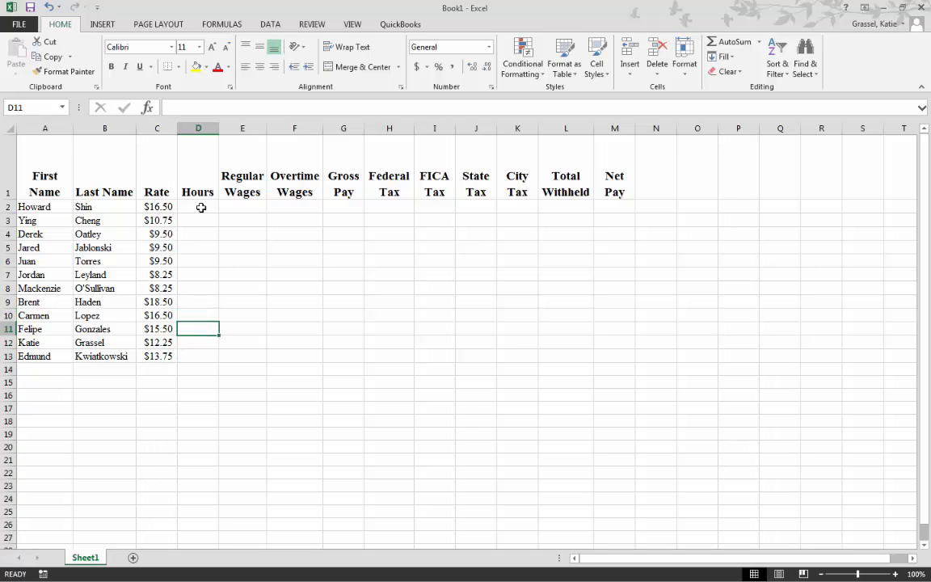
key(Up)
key(Up)
key(ctrl+Up)
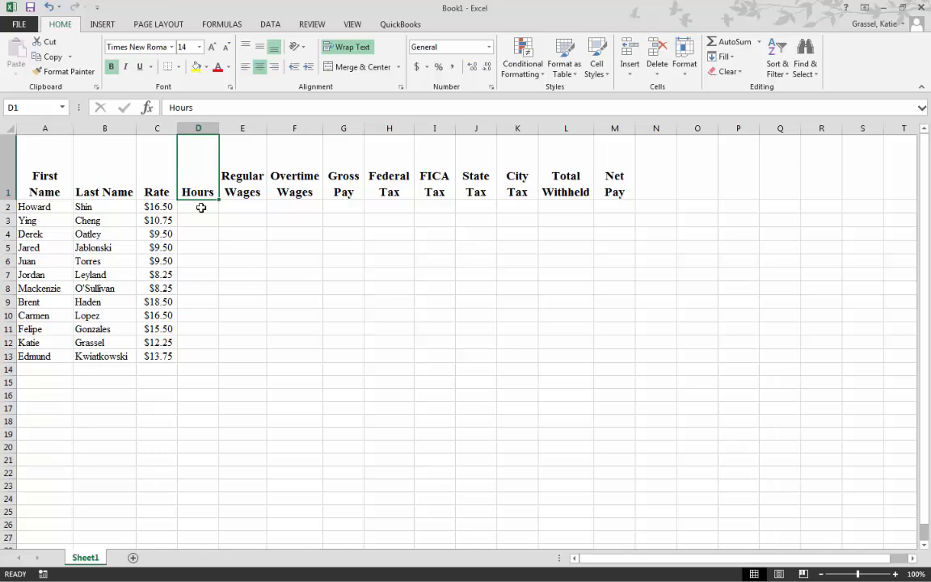
key(Down)
text(52)
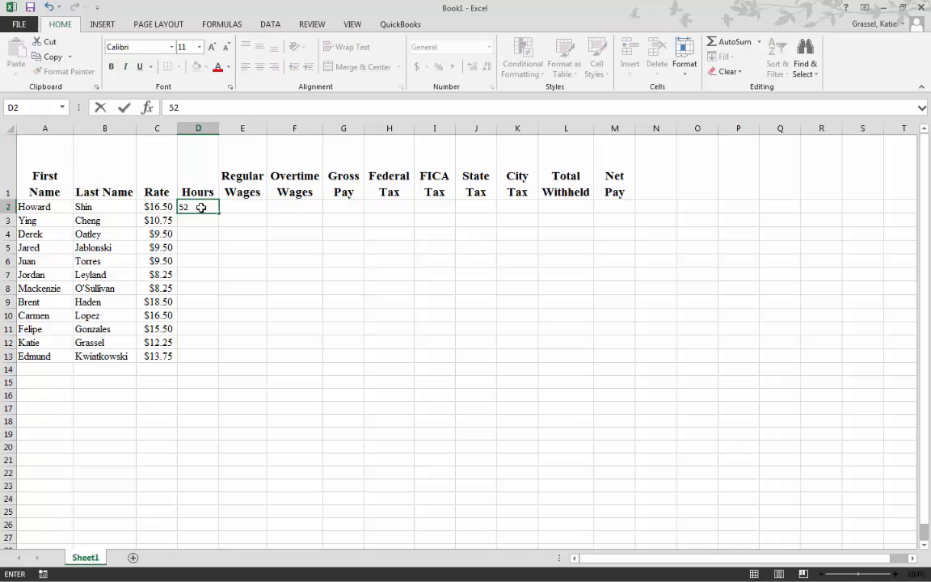
key(Down)
key(Down)
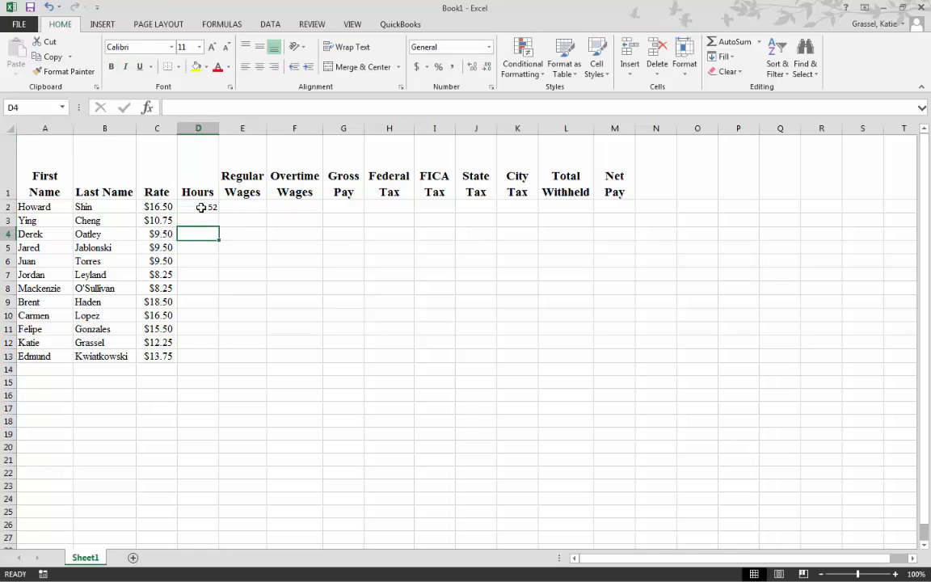
text(40)
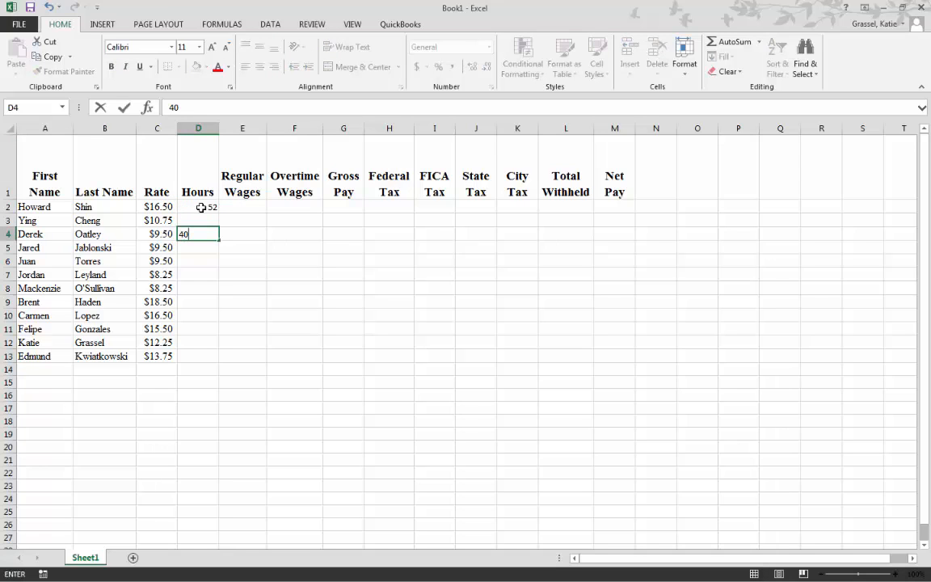
key(Down)
key(Down)
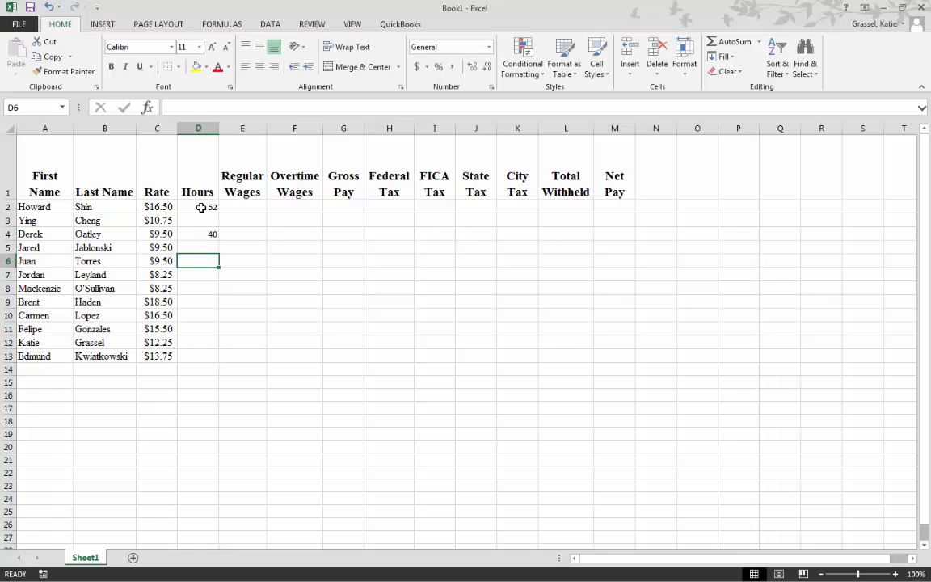
Enter 38 hours in cell D6 and 37 hours in cell D8, leaving D5 and D7 blank.
text(38)
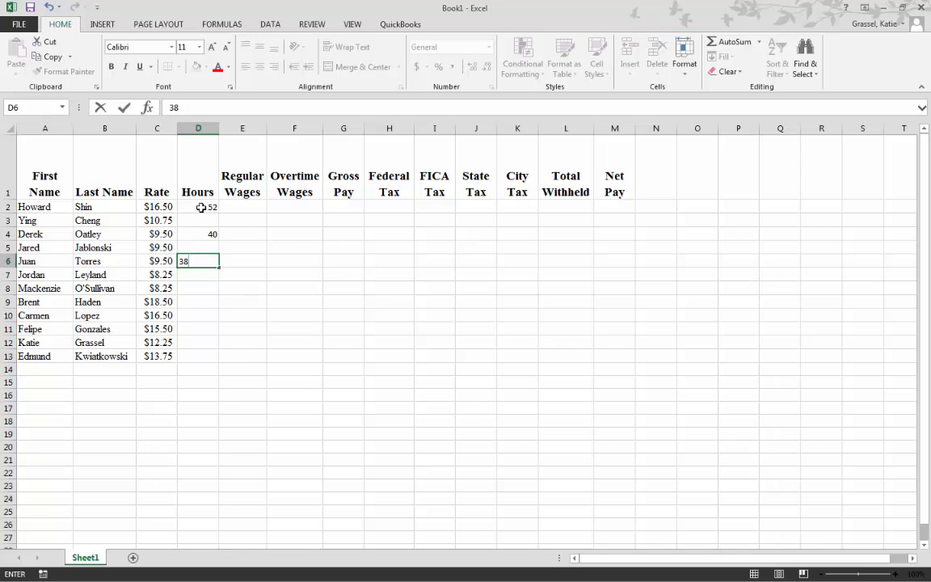
key(Down)
key(Down)
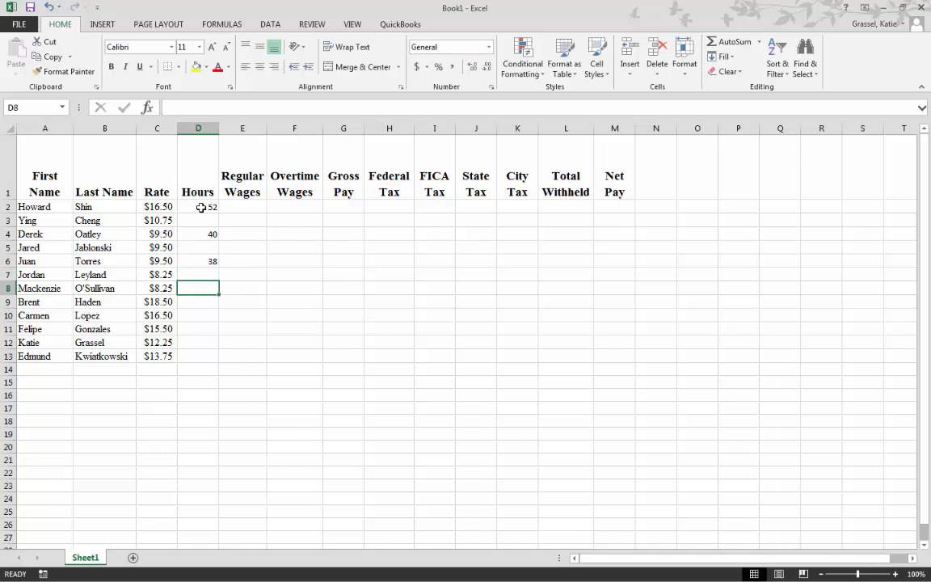
text(37)
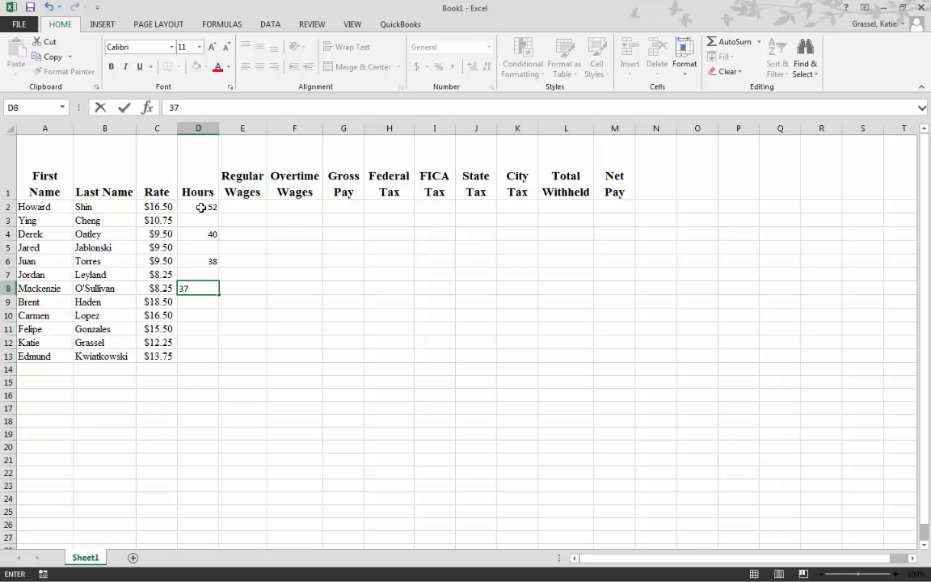
key(Down)
key(Down)
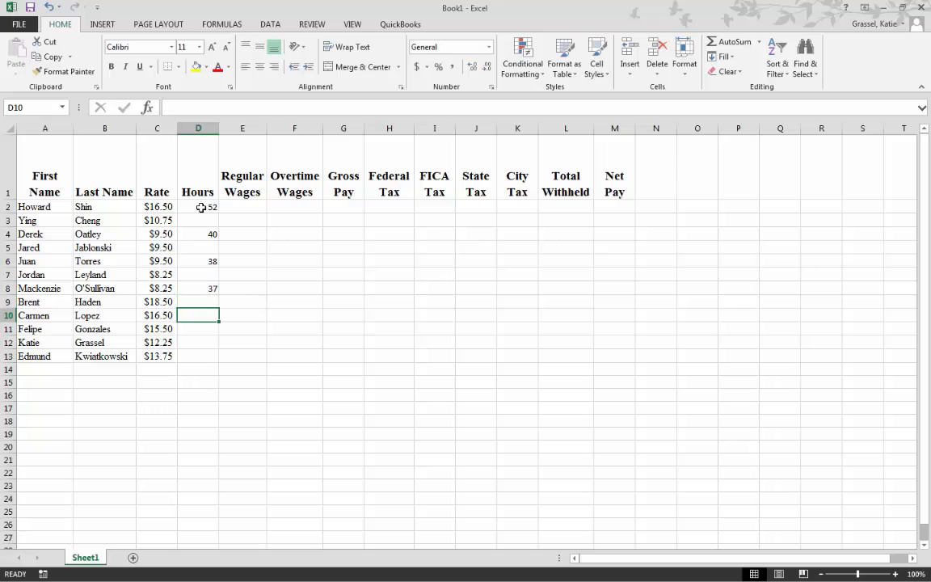
Enter 51 hours in cell D10 and 40 hours in cell D13, the last employee row.
text(51)
key(Down)
key(Down)
key(Down)
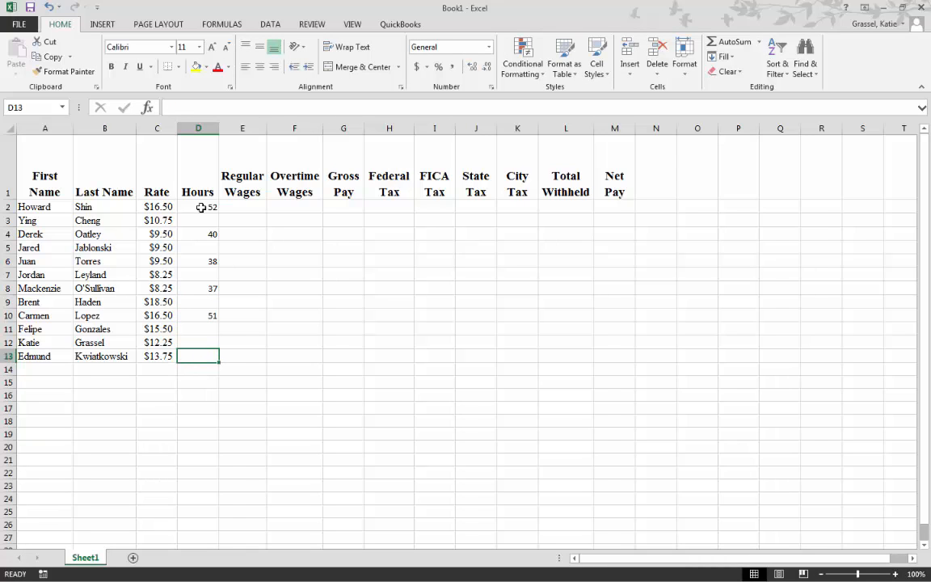
text(40)
key(Up)
Fill the skipped cell D3 in the Hours column with 42 hours.
key(Up)
key(Up)
key(Up)
key(Up)
key(Up)
key(Up)
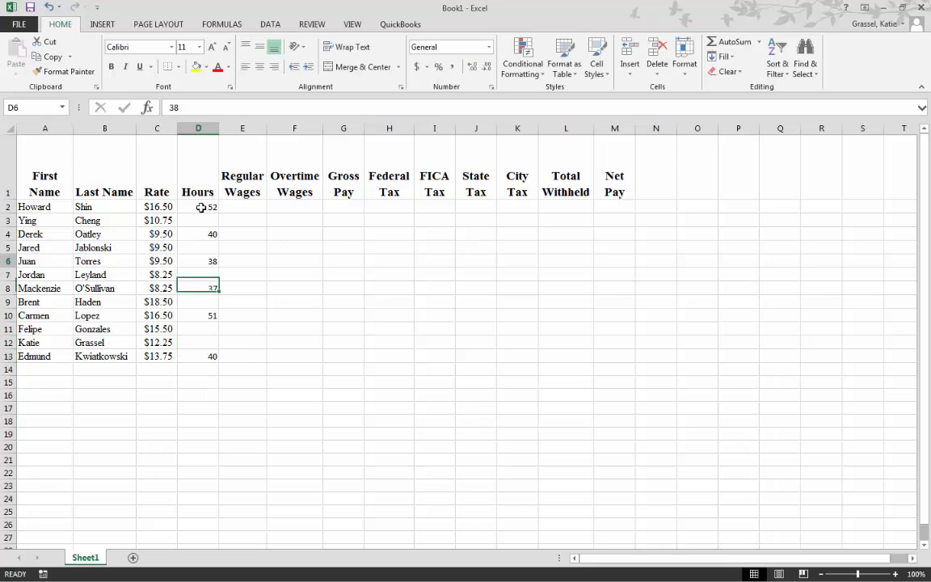
key(Up)
key(Up)
key(Up)
key(Up)
key(Up)
key(Down)
key(Down)
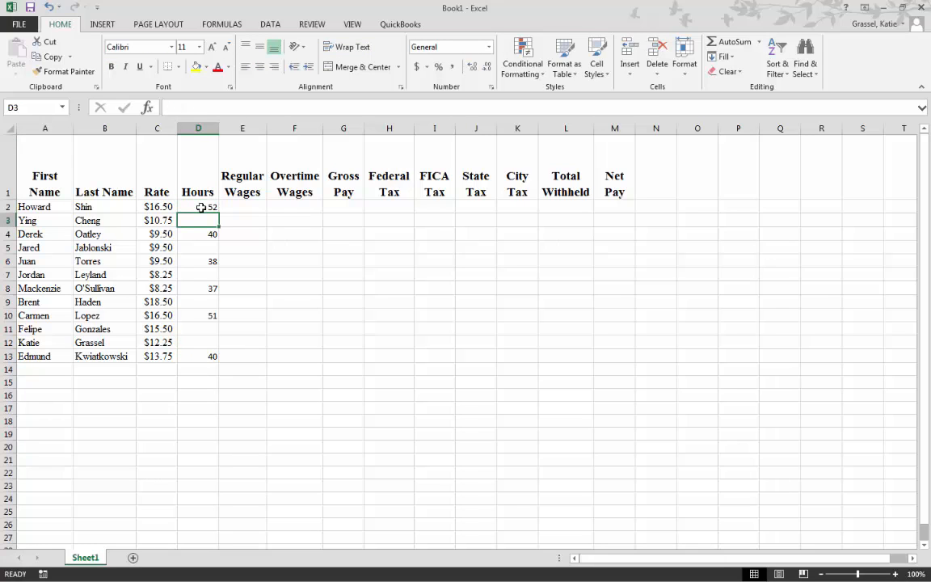
text(42)
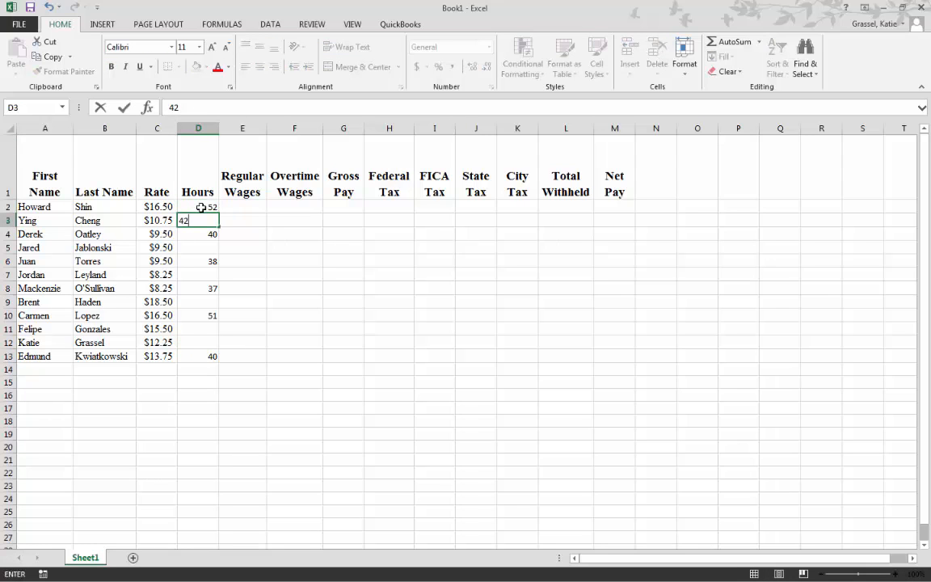
key(Down)
key(Down)
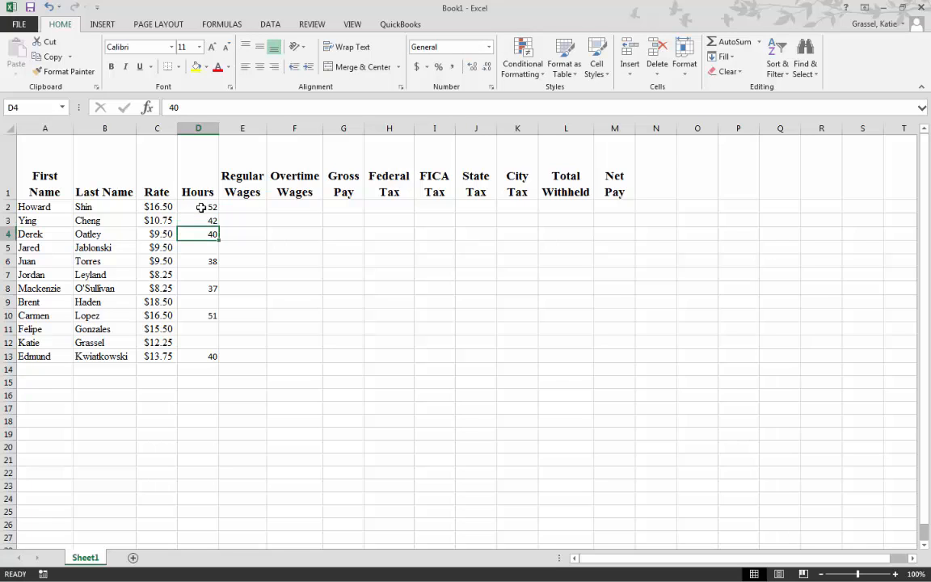
Fill the skipped Hours cells D5 with 45 hours and D7 with 40 hours.
text(45)
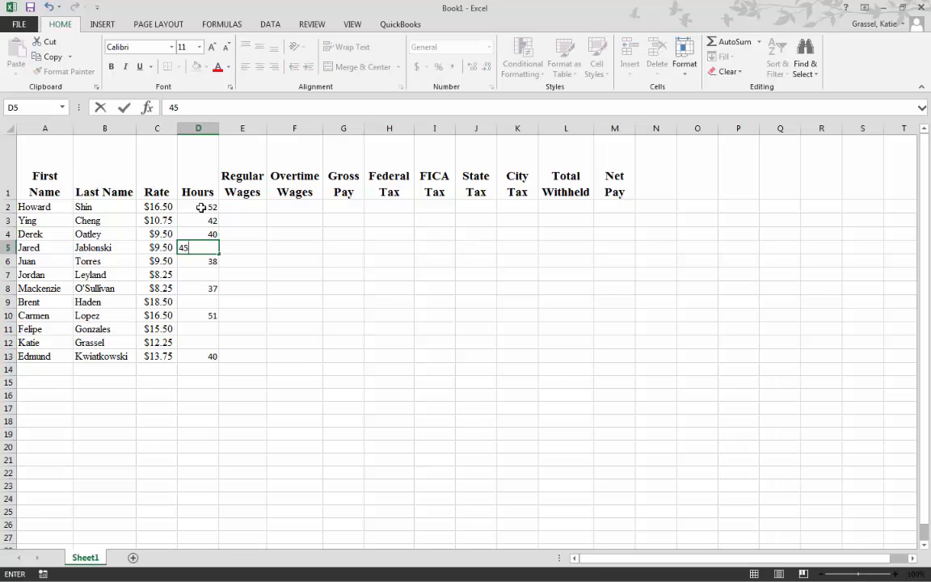
key(Down)
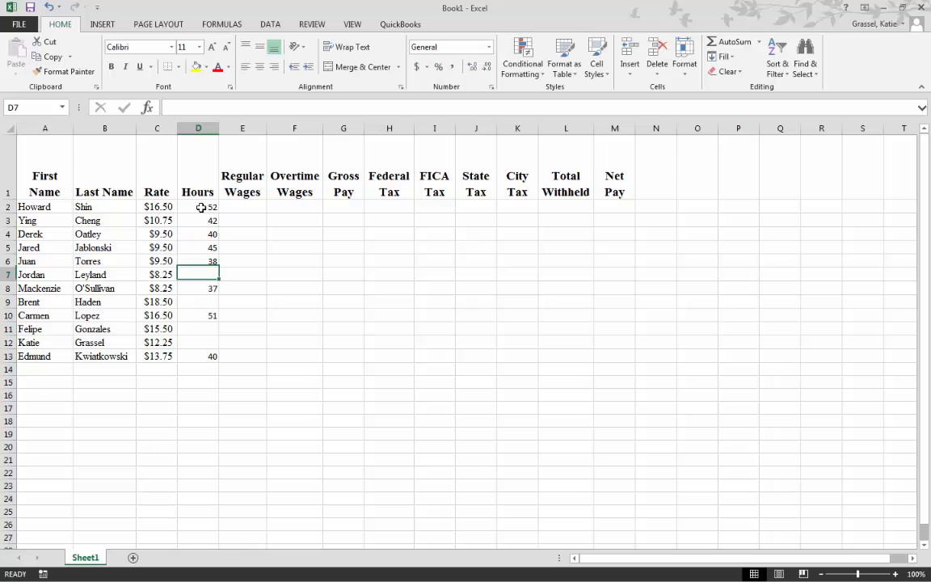
key(Down)
text(40)
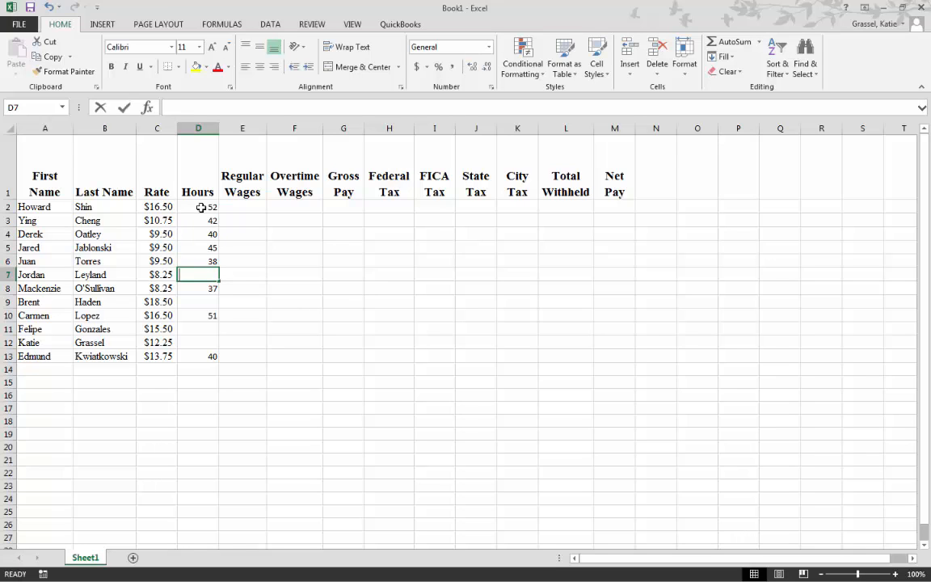
key(Down)
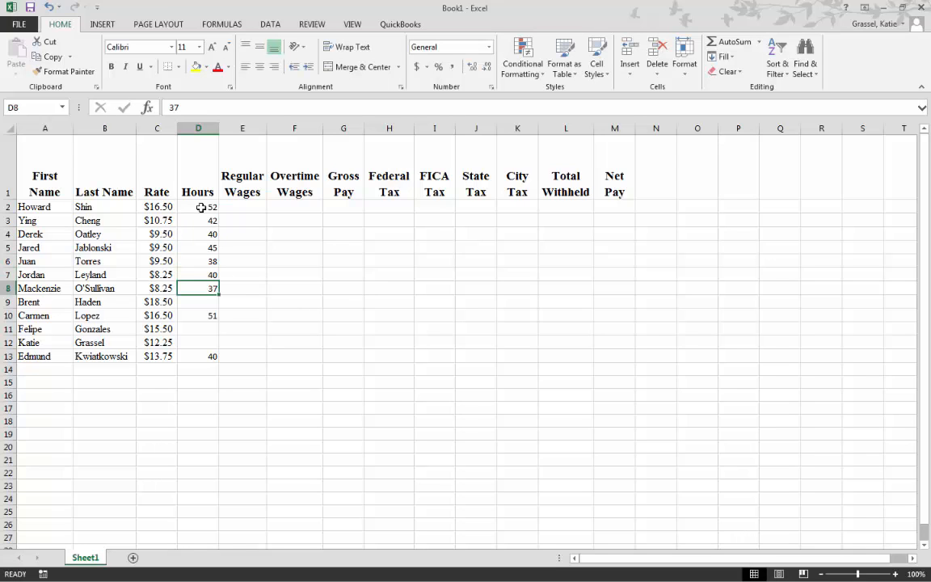
Fill the remaining blank Hours cells with 56 in D9, 38 in D11 and 40 in D12.
key(Down)
text(56)
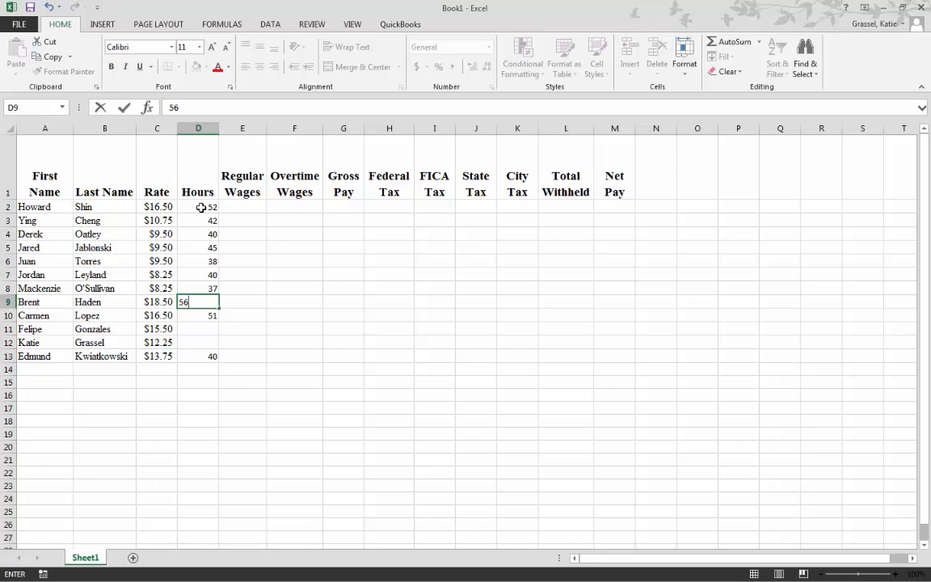
key(Down)
key(Down)
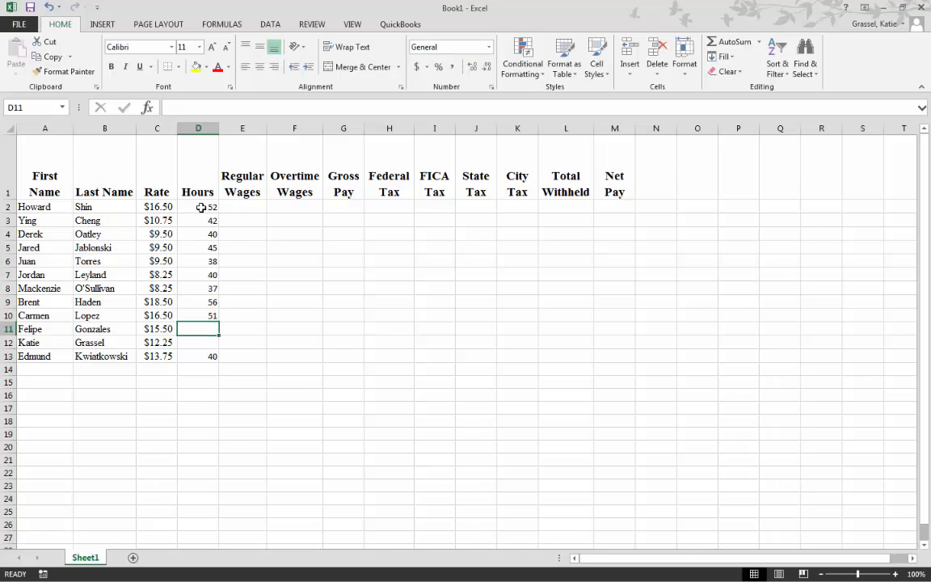
text(38)
key(Down)
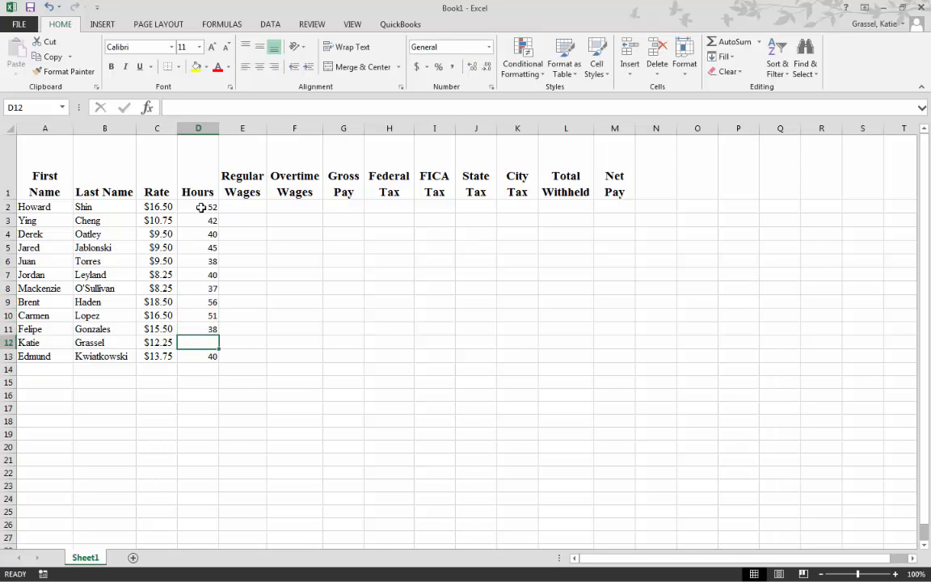
text(40)
key(Down)
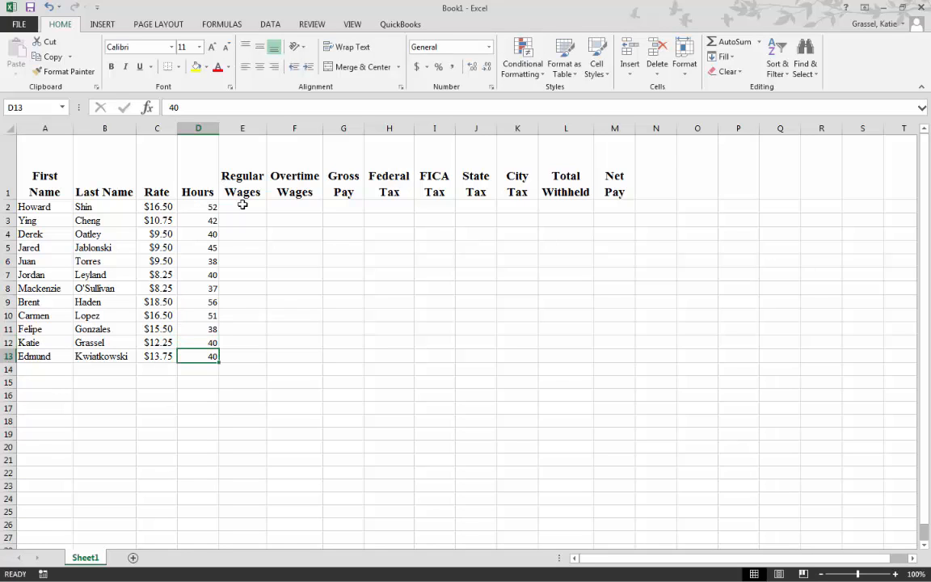
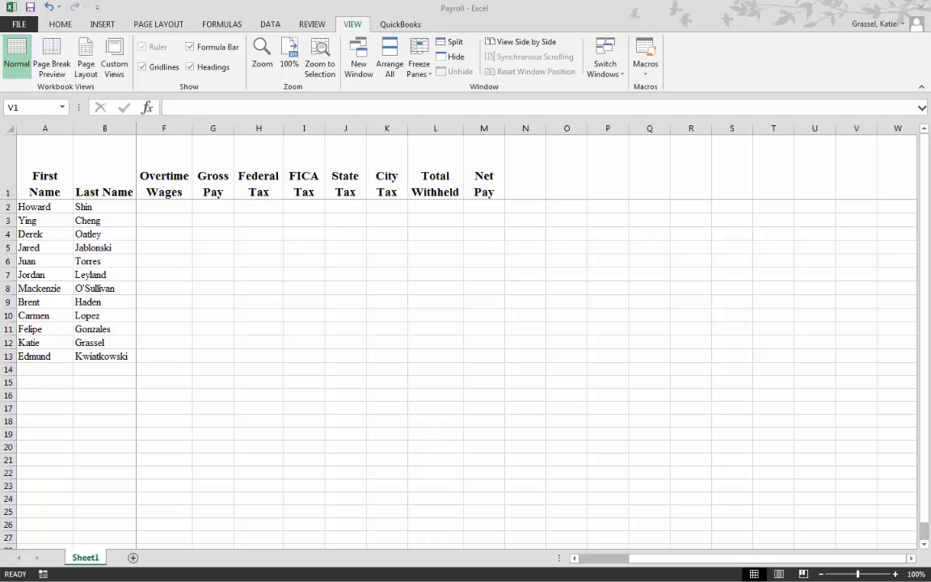
Begin an IF formula in cell E2 under Regular Wages with the logical test D2<=40.
click(41, 106)
click(41, 106)
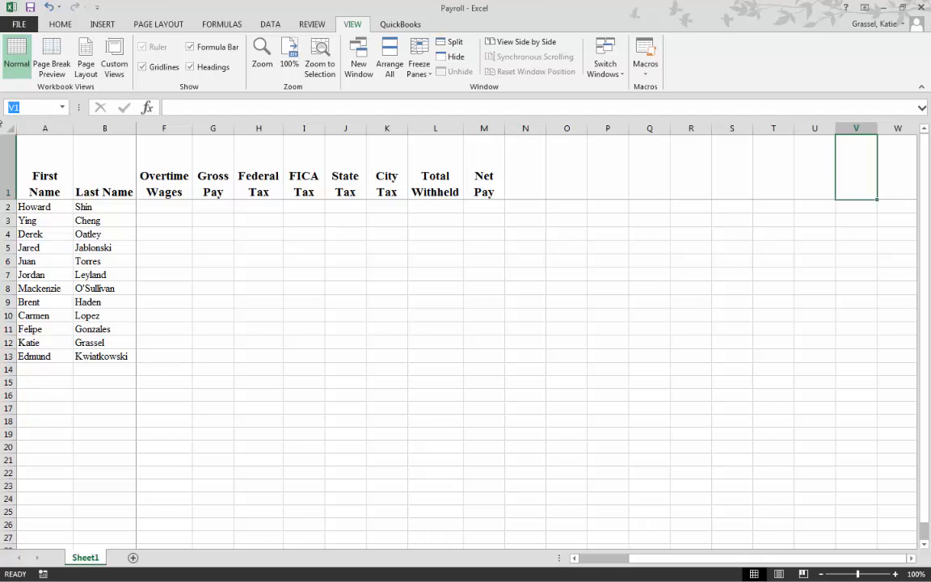
text(A3)
key(Return)
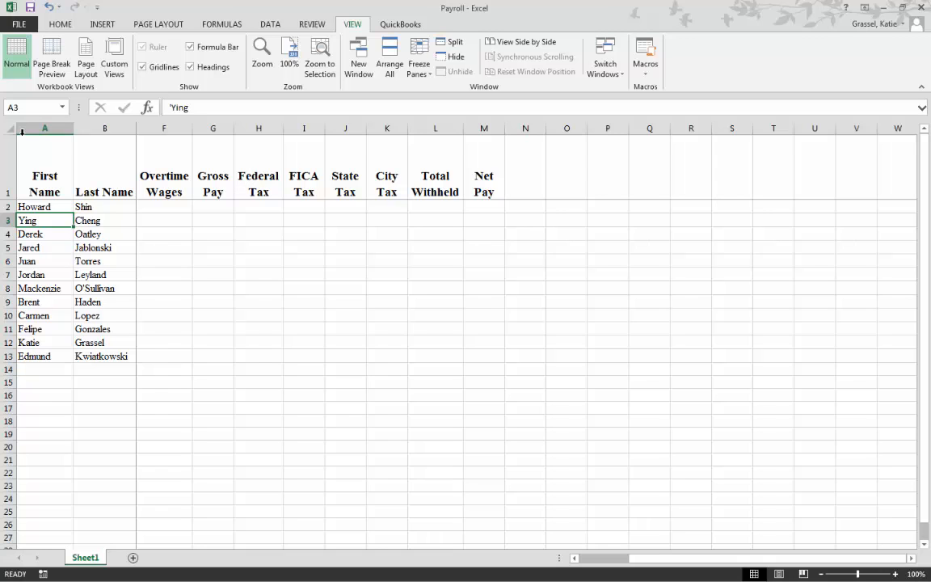
key(Up)
key(Right)
key(Right)
key(Right)
key(Right)
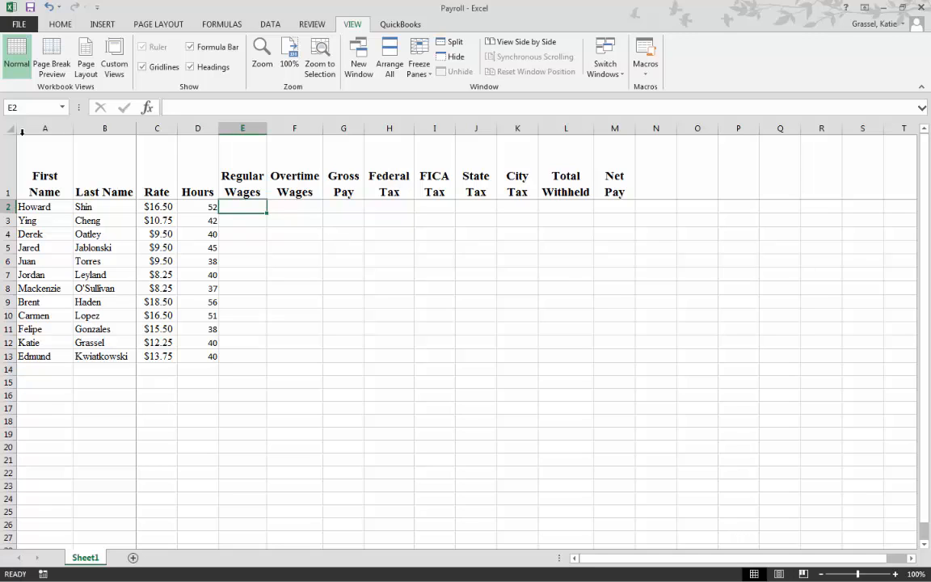
text(=)
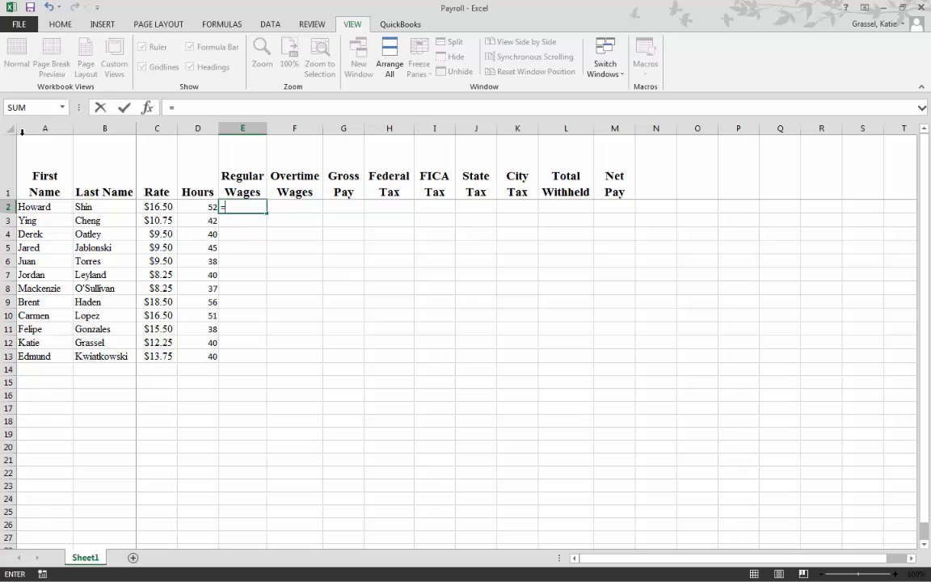
text(if)
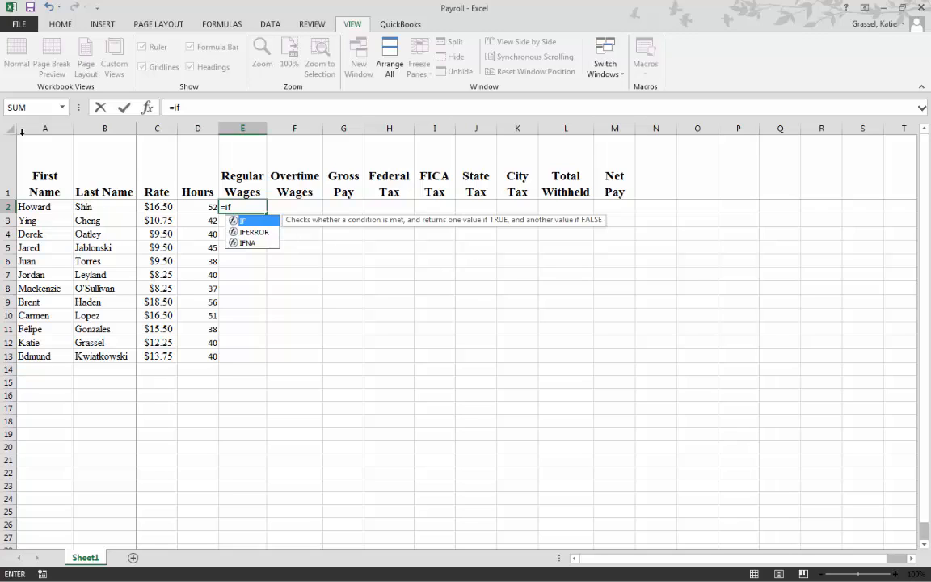
text(()
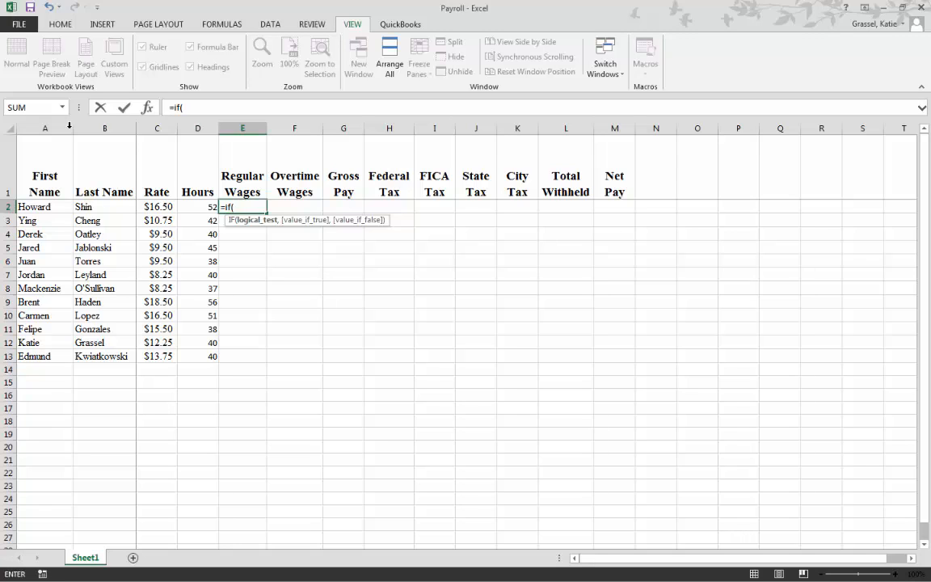
click(197, 208)
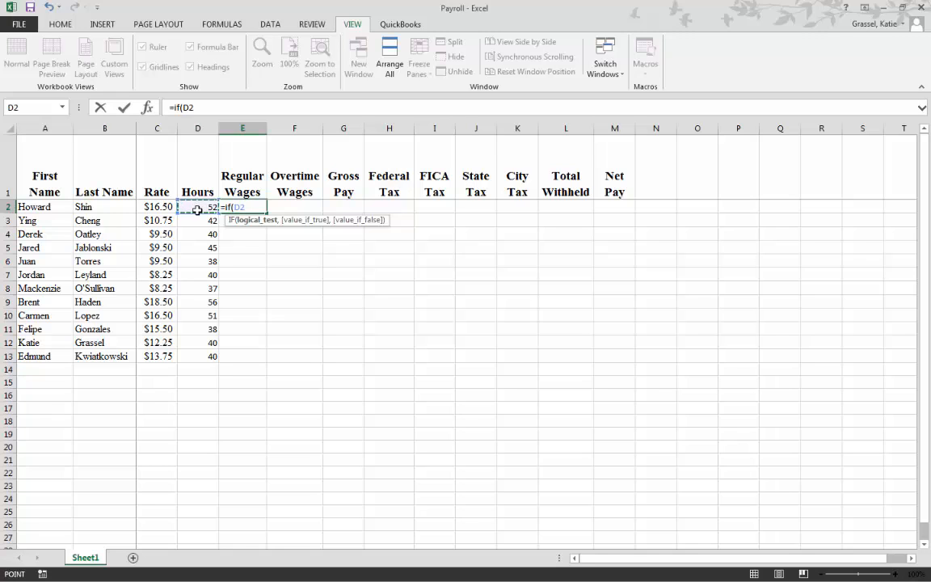
text(<=40,)
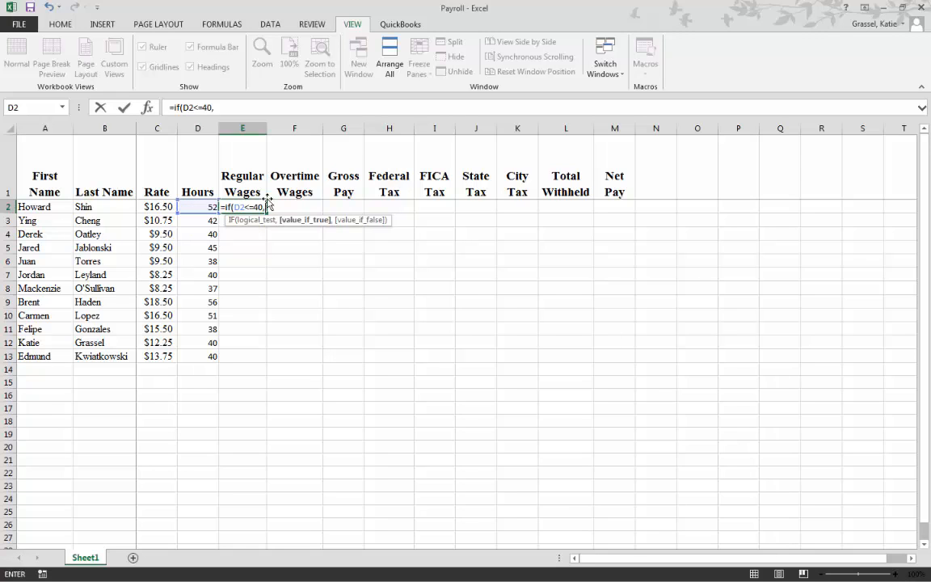
Complete the IF formula in E2 with C2*D2 as the true value and 40*C2 as the false value.
click(219, 108)
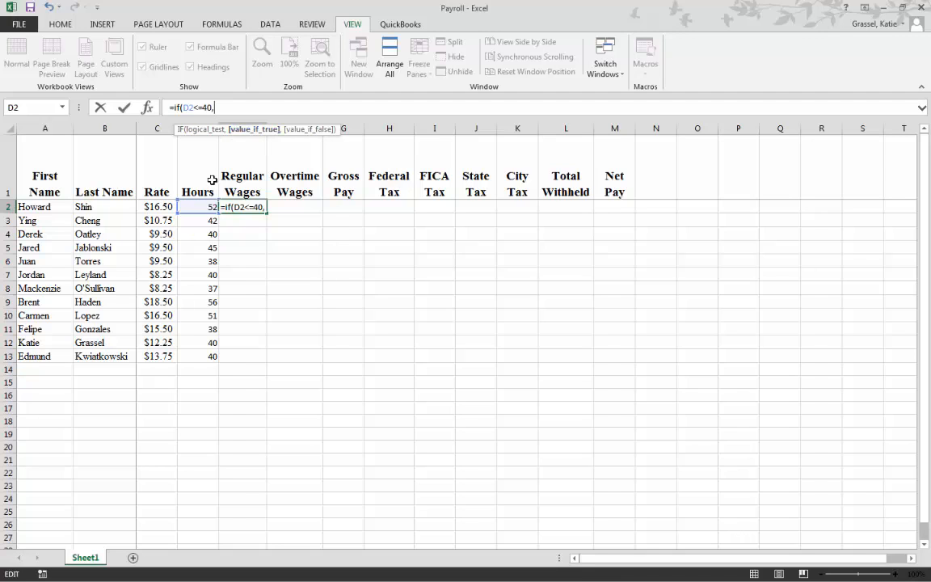
click(154, 207)
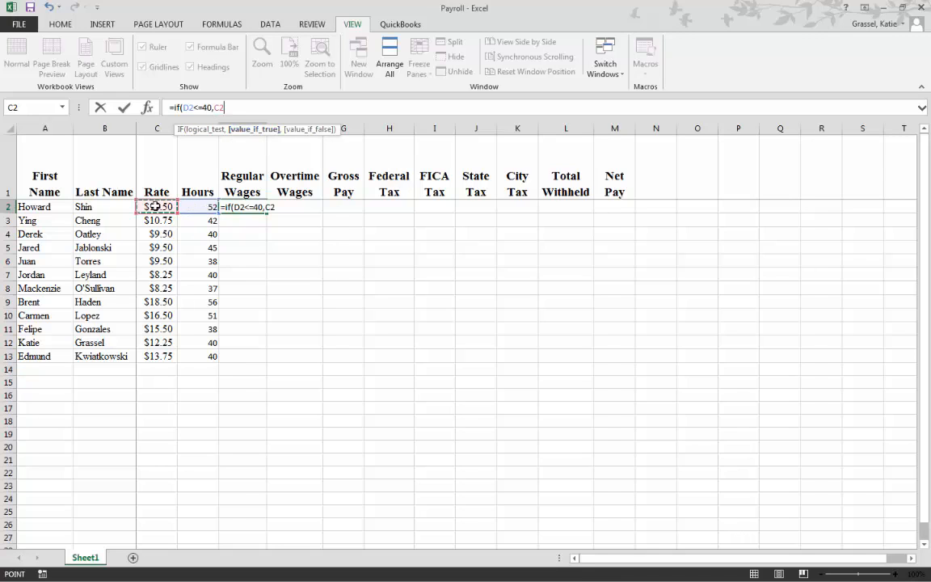
text(*)
click(198, 207)
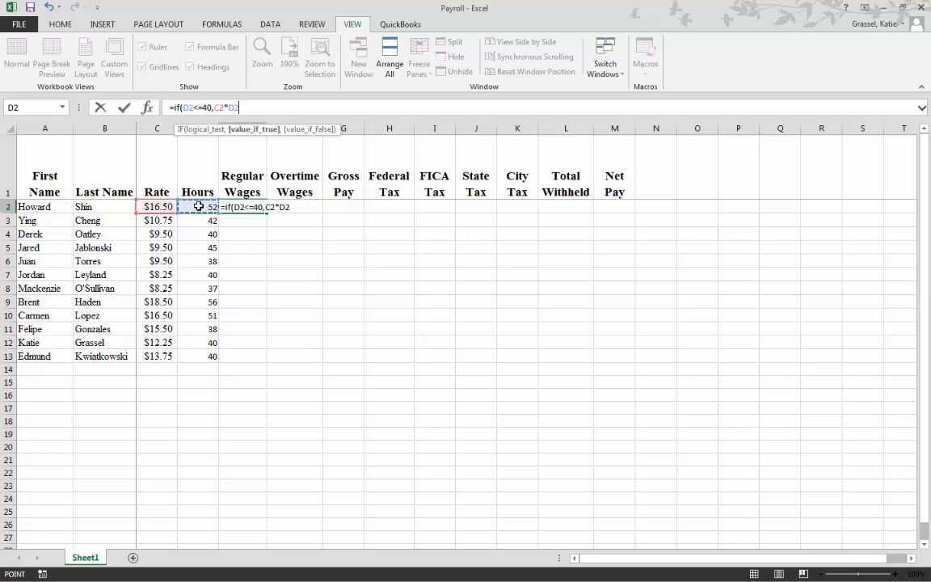
text(,)
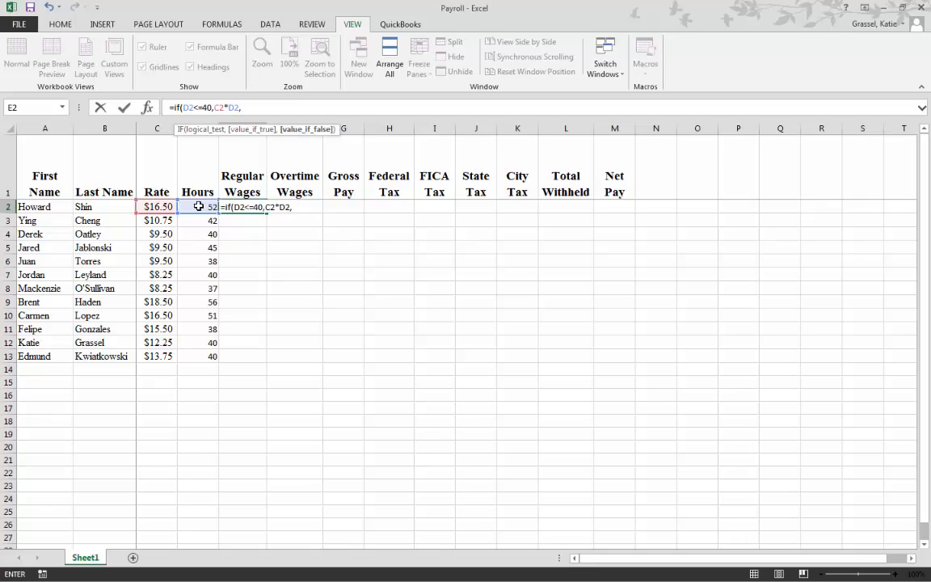
text(40*)
click(163, 207)
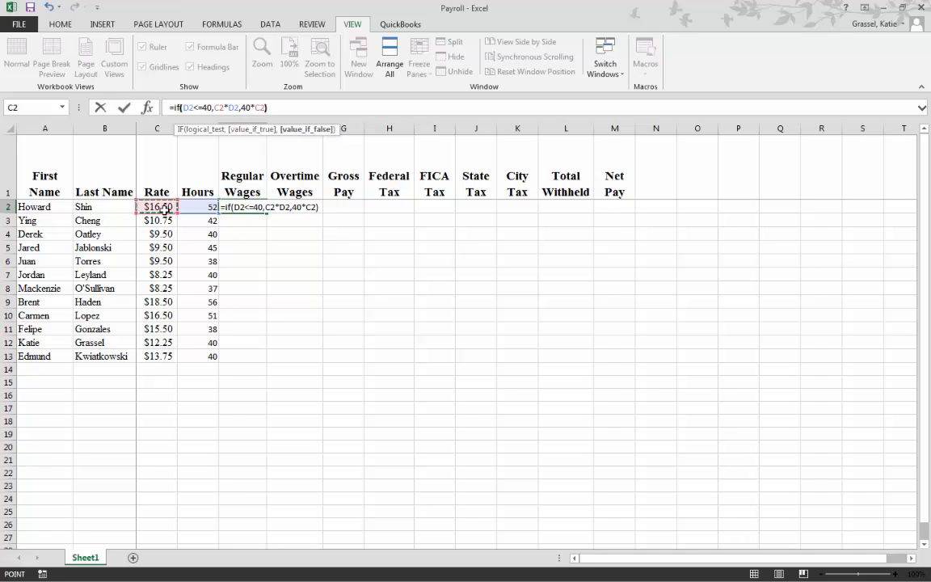
text())
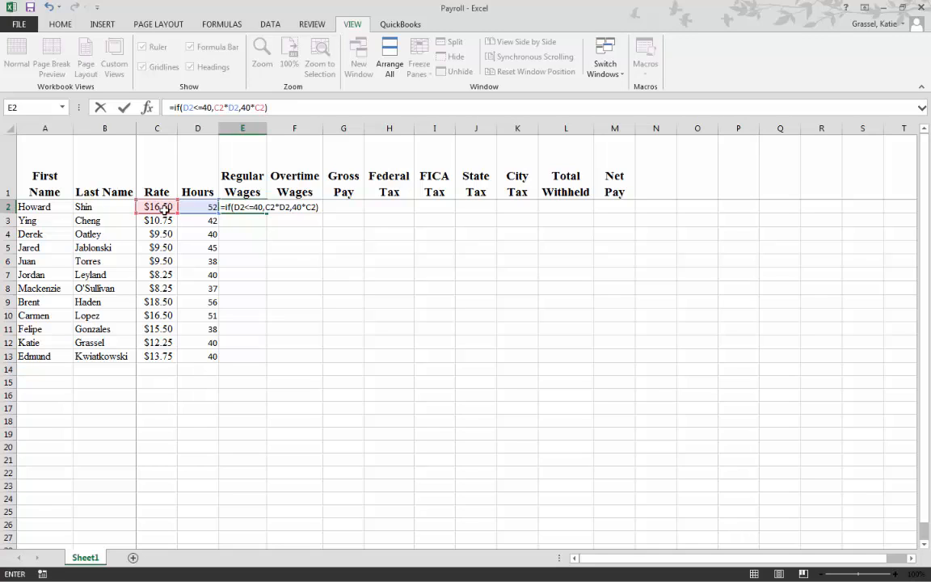
key(Return)
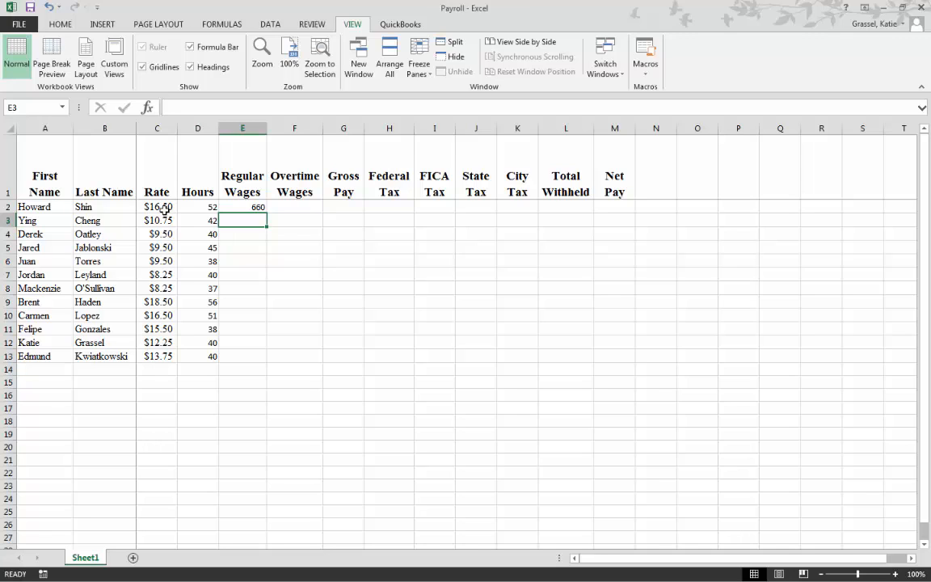
Test the Regular Wages formula with 50 hours in cell D2 and restore the cell to 52.
key(Up)
key(Left)
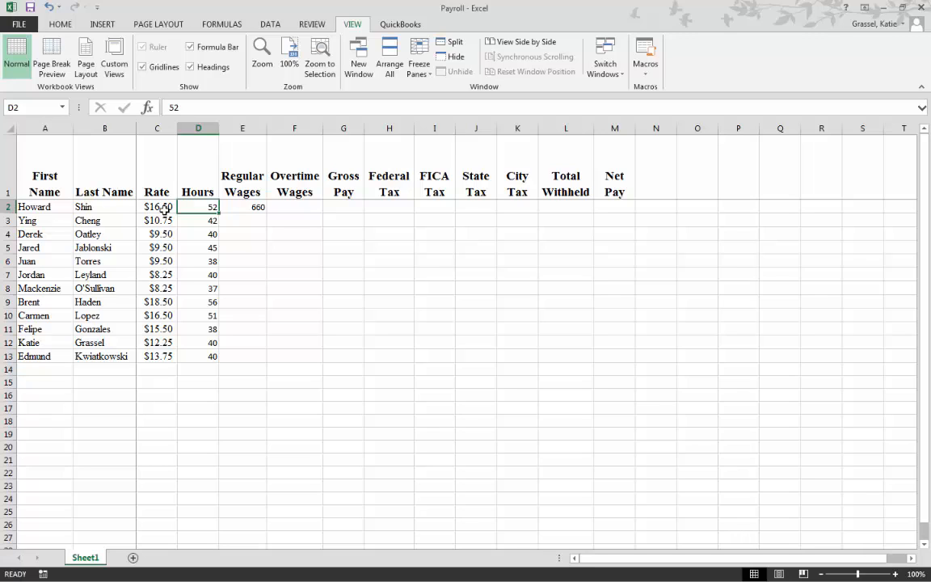
key(Right)
key(Left)
text(50)
key(Return)
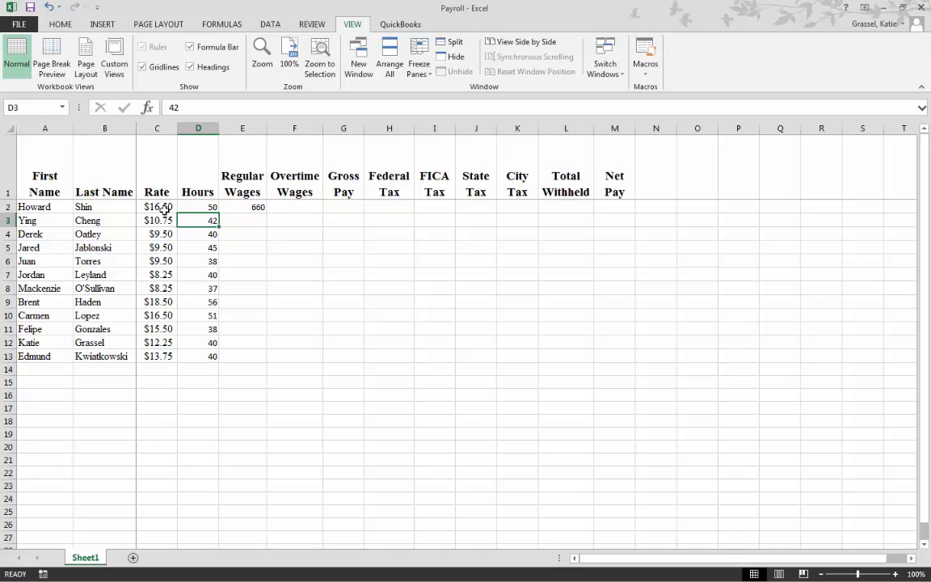
key(Up)
text(52)
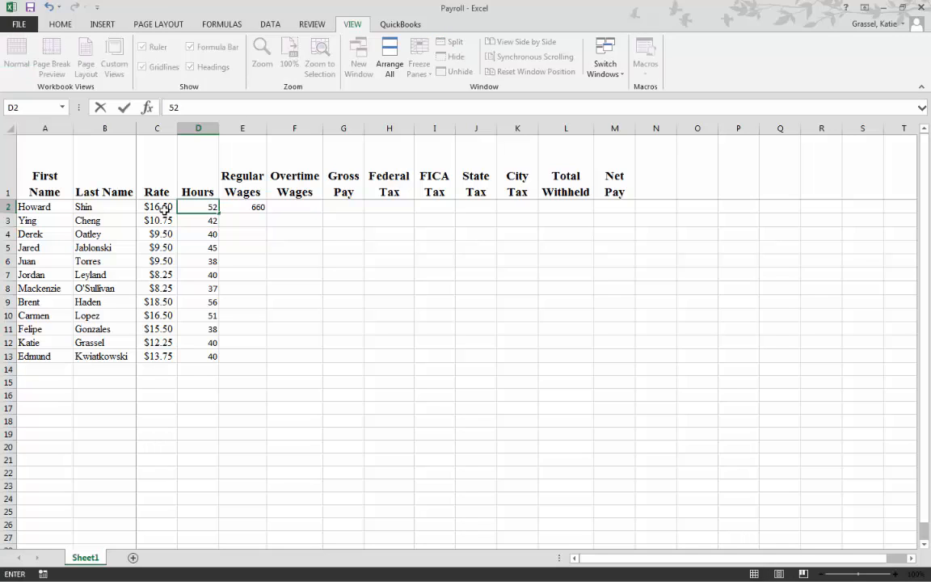
key(Left)
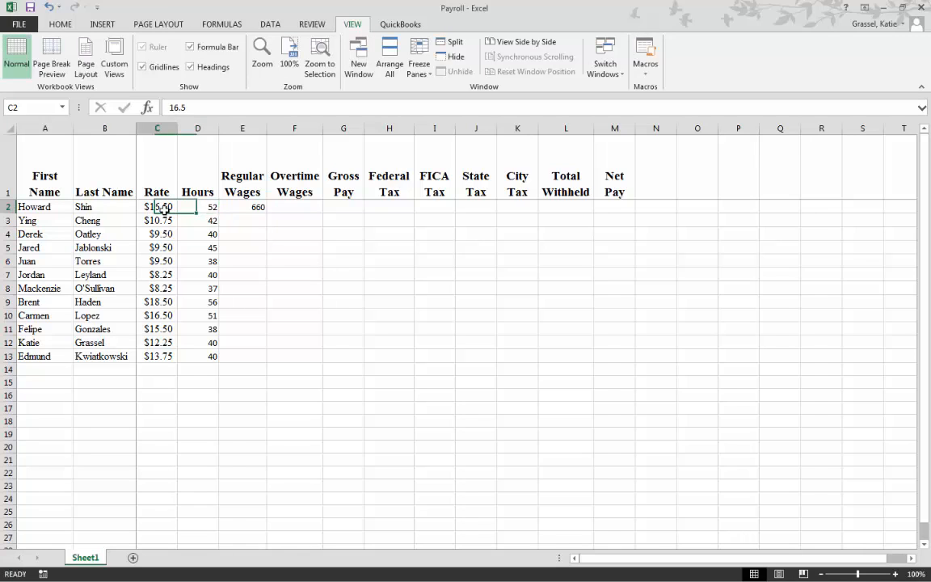
Test the Regular Wages formula with 39 hours in cell D2, below the overtime limit, and restore the cell to 52.
key(Right)
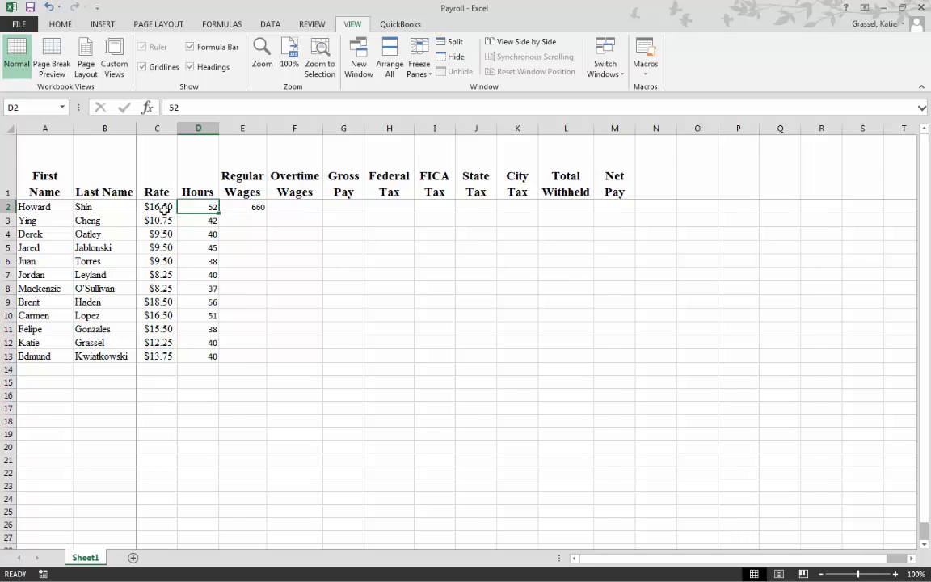
text(28)
key(BackSpace)
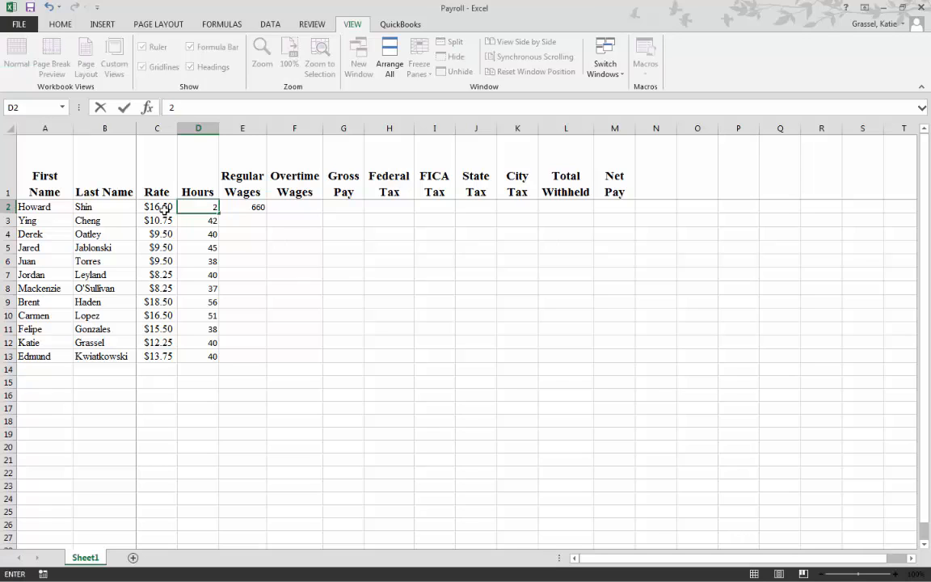
key(BackSpace)
text(39)
key(ctrl+Return)
key(Return)
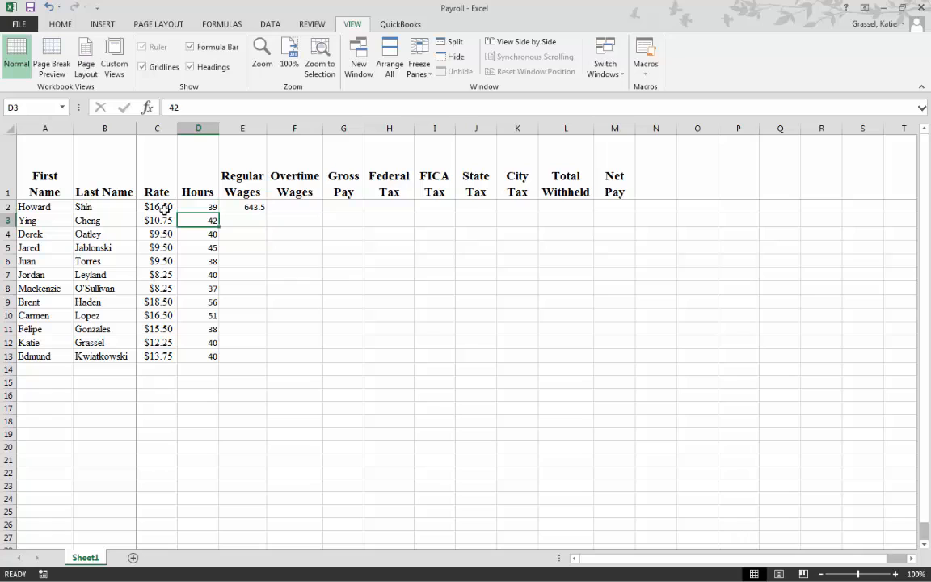
key(Up)
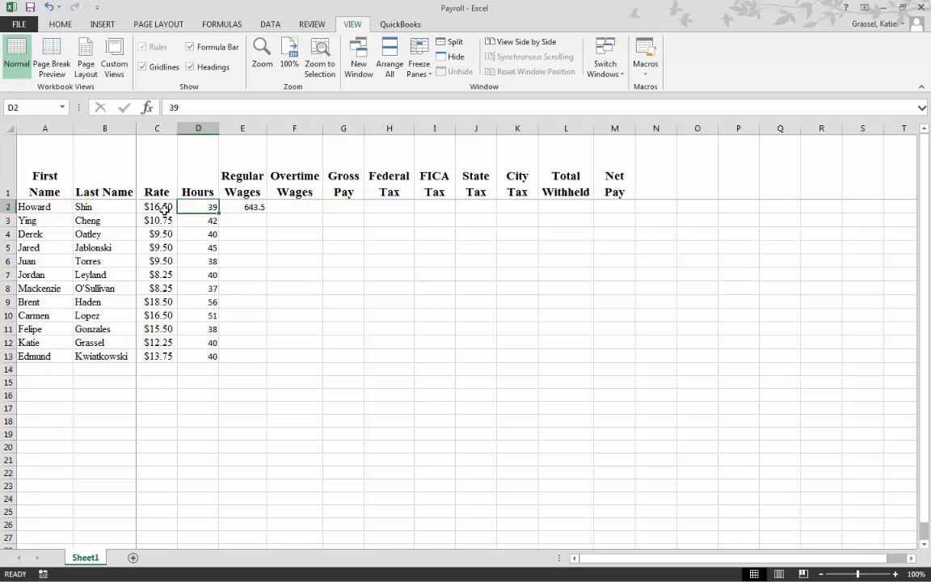
text(52)
key(Return)
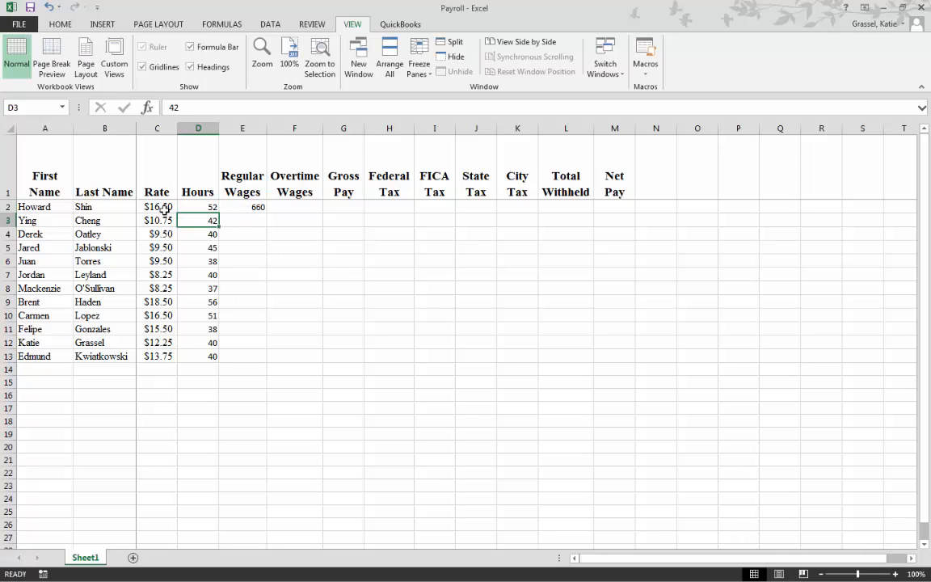
key(Up)
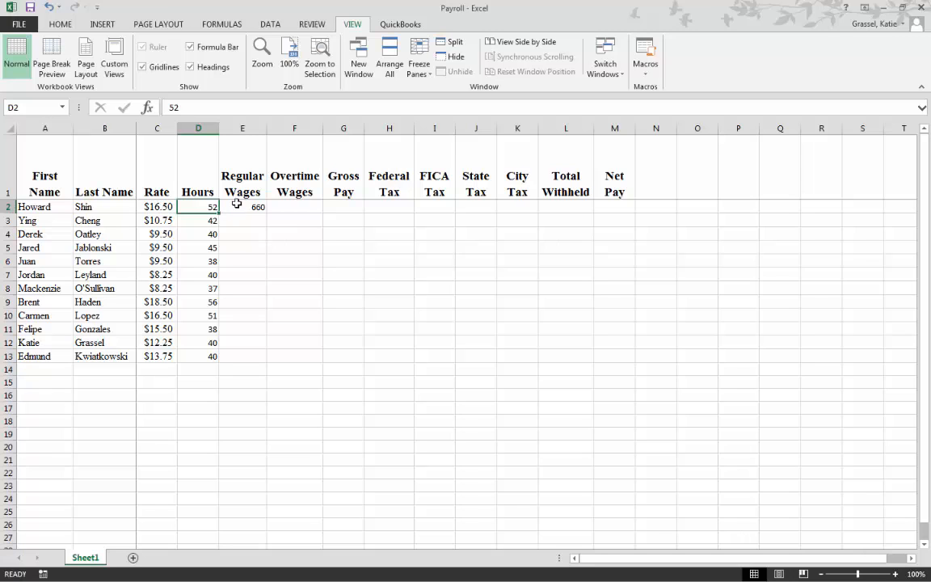
Apply the Comma Style number format to the range E2:M13, from Regular Wages to Net Pay.
drag(238, 207, 602, 360)
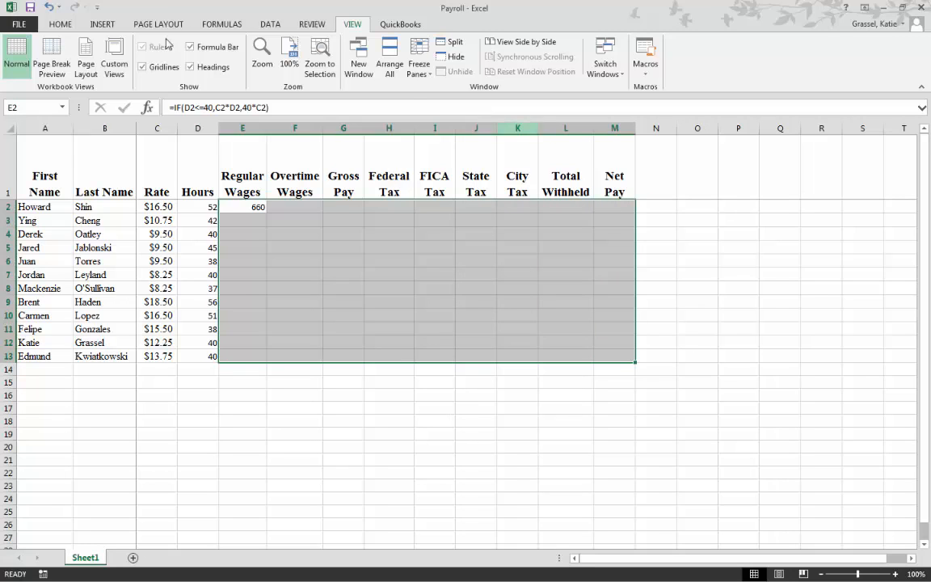
click(65, 27)
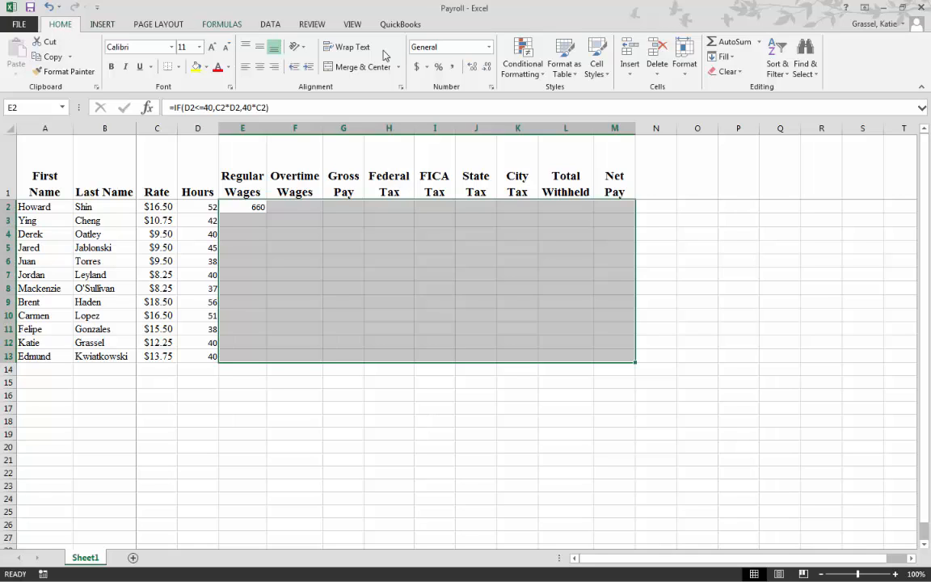
click(452, 68)
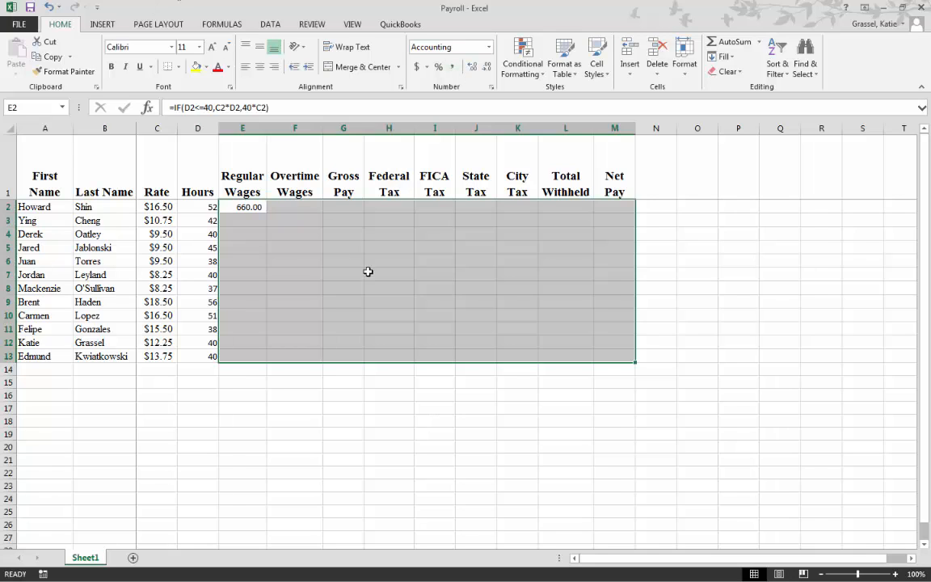
Copy the Regular Wages formula from E2 down through E13 for all employees.
click(263, 232)
click(256, 206)
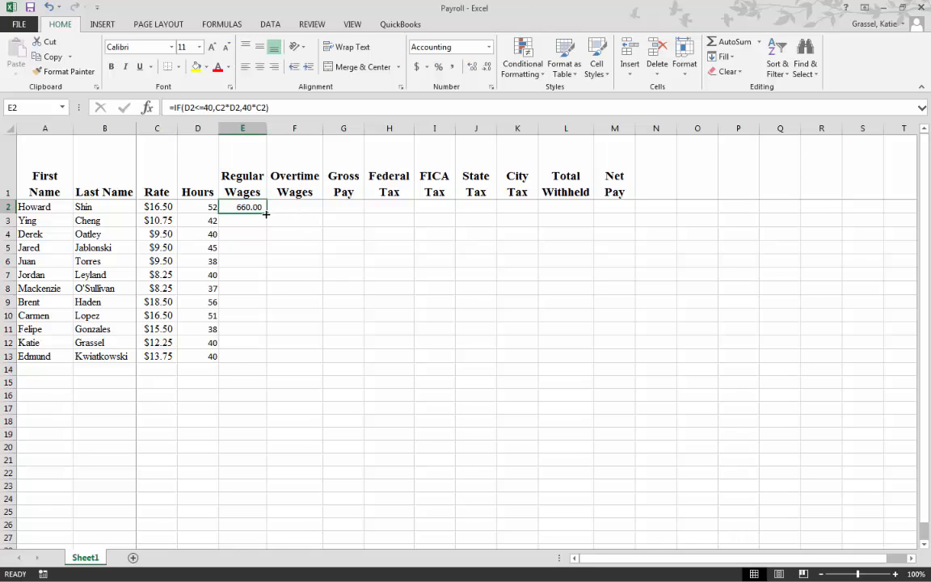
drag(266, 214, 258, 360)
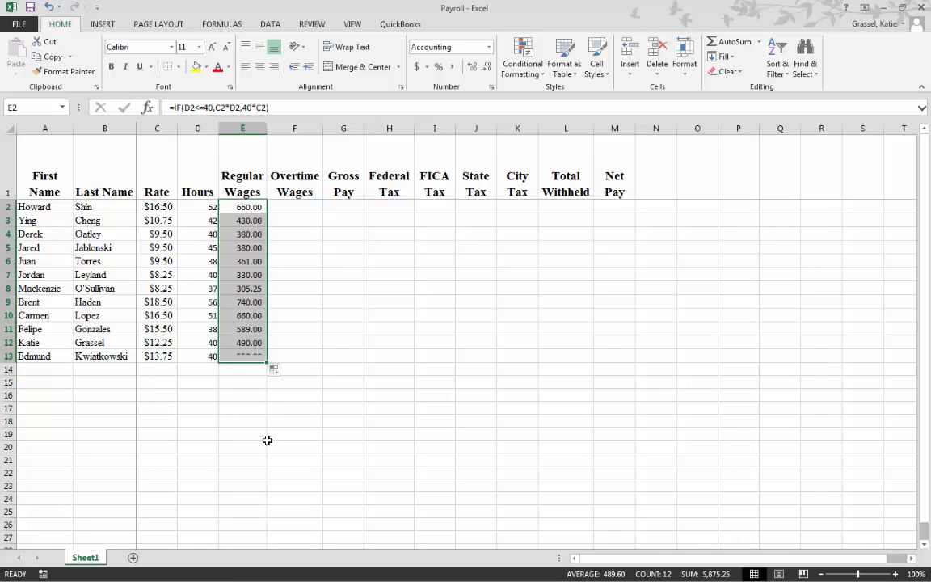